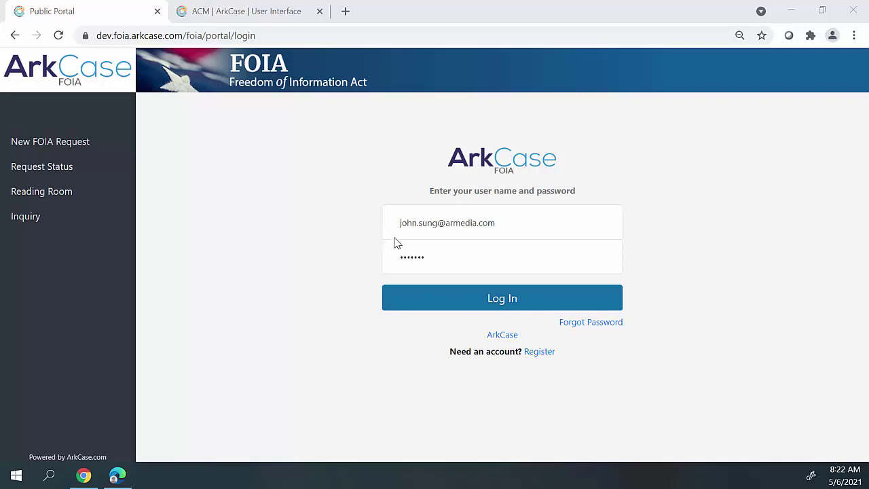
# - Log in to the FOIA public portal and open the new FOIA request form
pyautogui.click(439, 301)
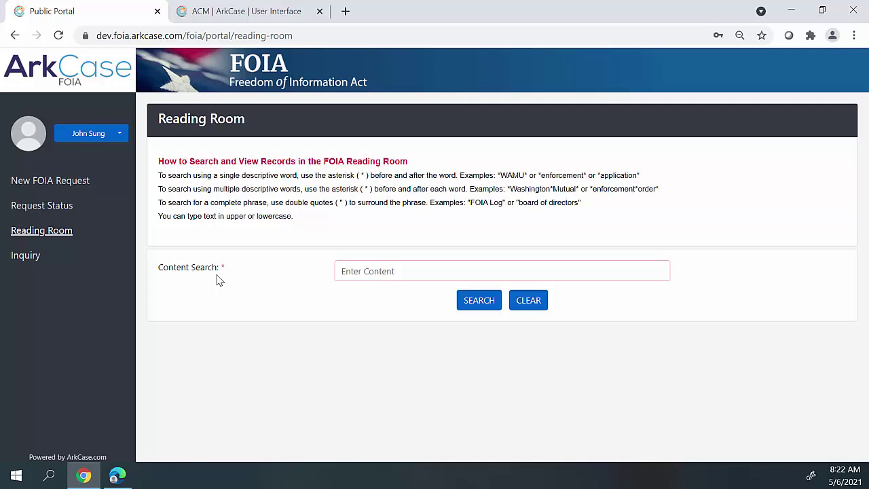
pyautogui.click(43, 193)
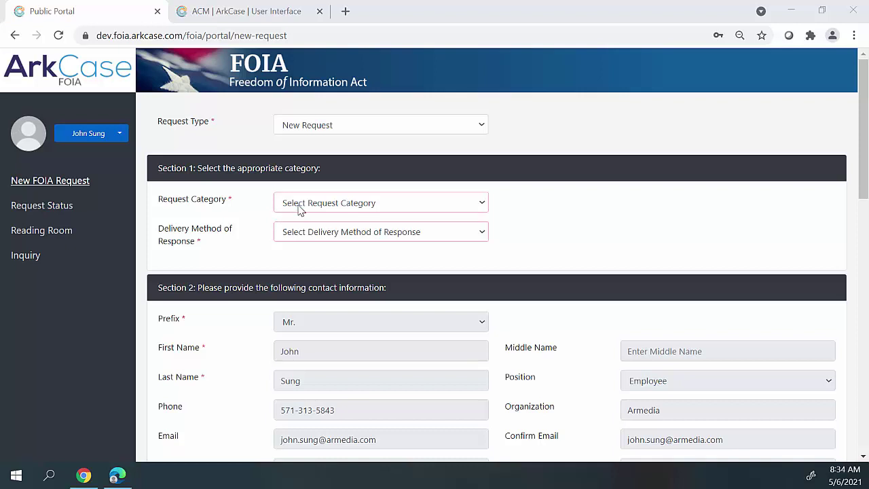
# - Set the request category to News Media and the delivery method of response to Web Portal
pyautogui.click(300, 211)
pyautogui.click(319, 306)
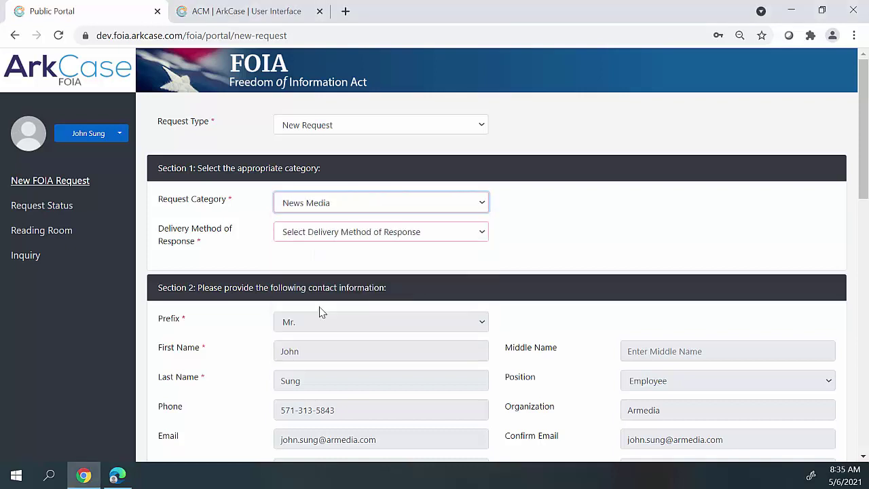
pyautogui.click(311, 238)
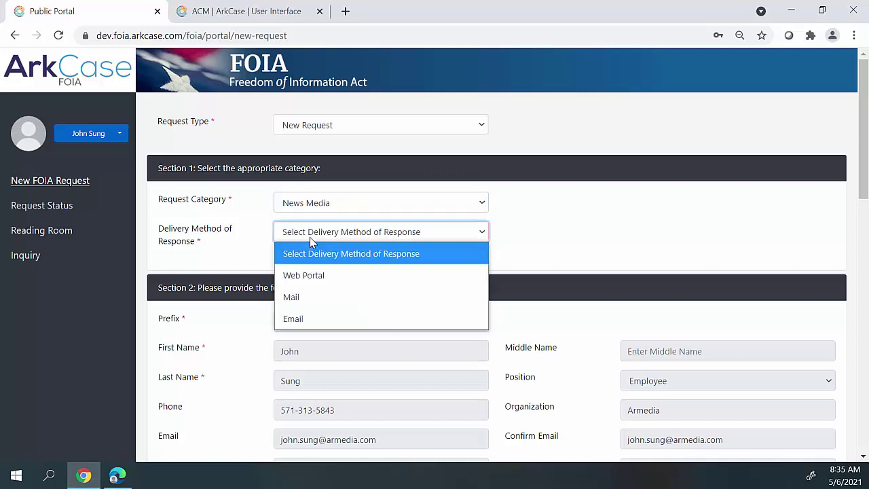
pyautogui.click(305, 276)
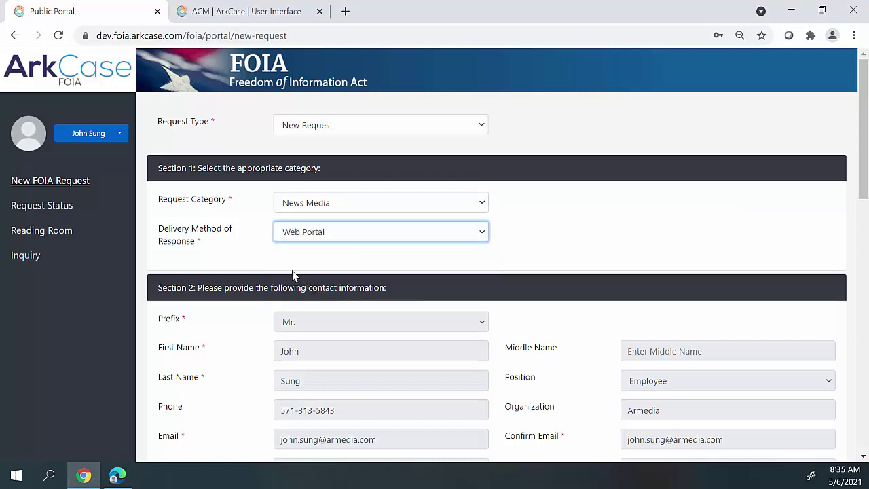
# - Enter "Please provide 2021 Budget" as the request description in Section 3, keeping the title State Budget
pyautogui.scroll(-4, 293, 275)
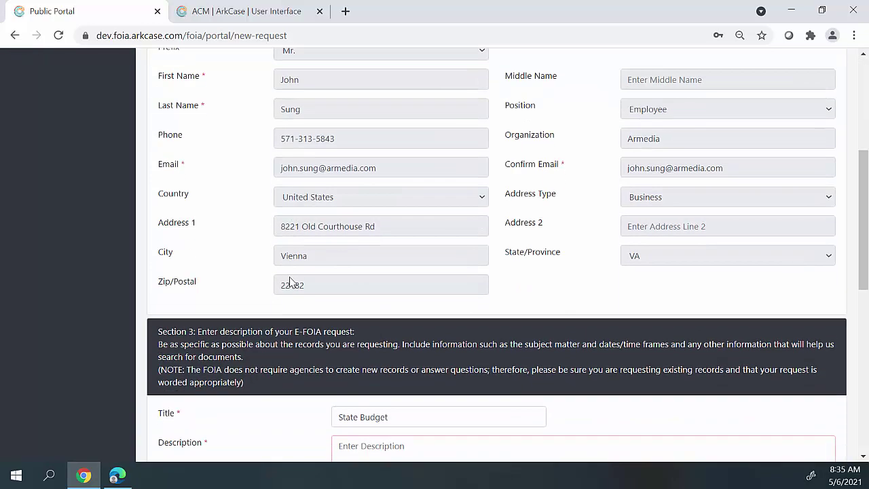
pyautogui.scroll(-3, 289, 281)
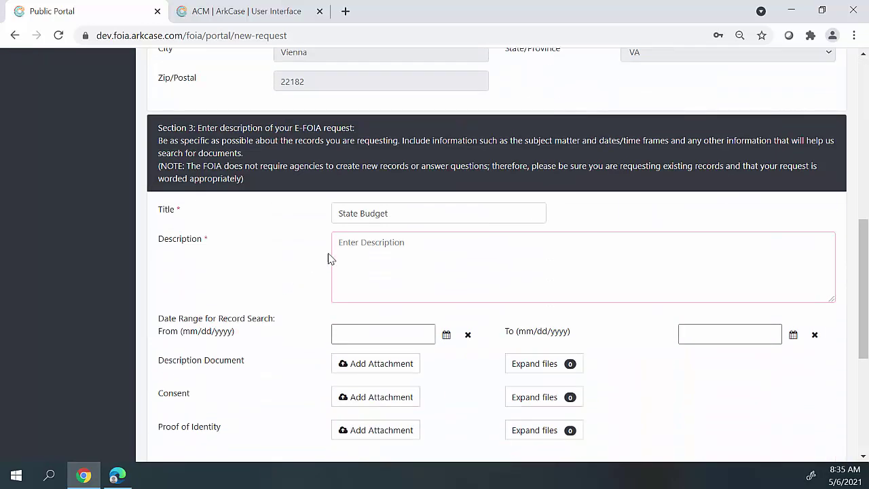
pyautogui.click(357, 213)
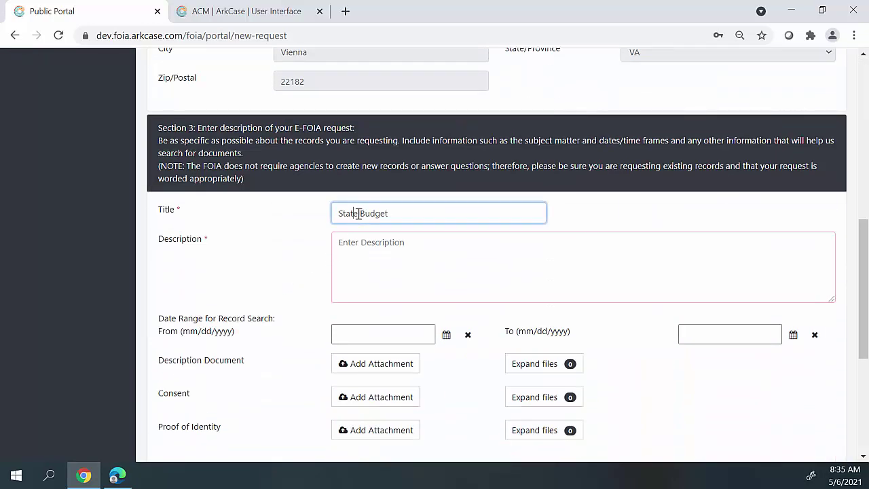
pyautogui.click(422, 244)
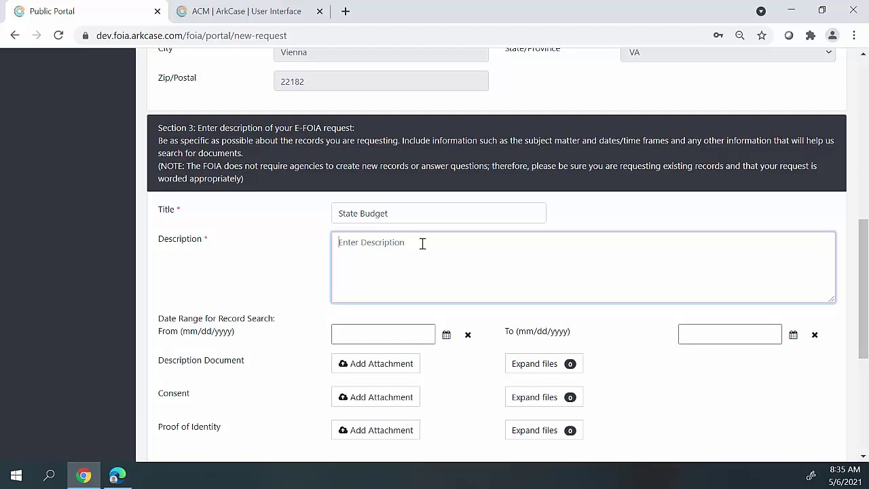
pyautogui.write('Please provide 2021 Budget')
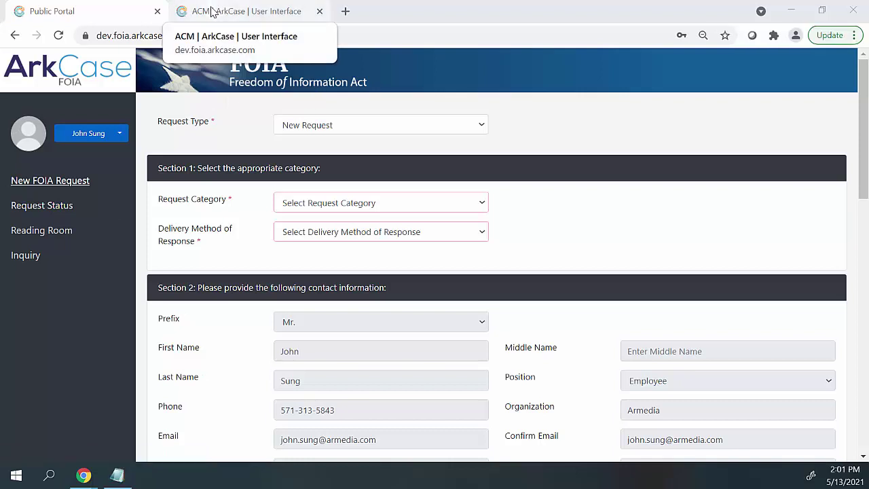
# - Switch to the ArkCase staff application, log in and open the FOIA queues
pyautogui.click(212, 12)
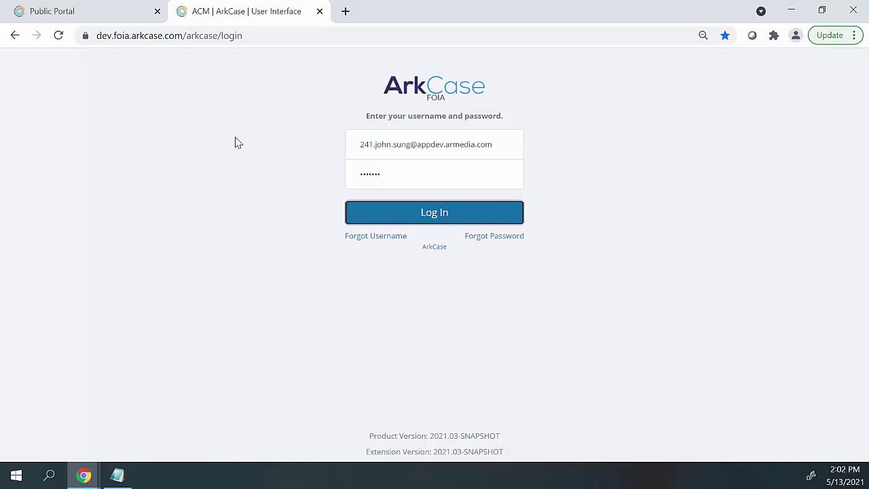
pyautogui.click(422, 224)
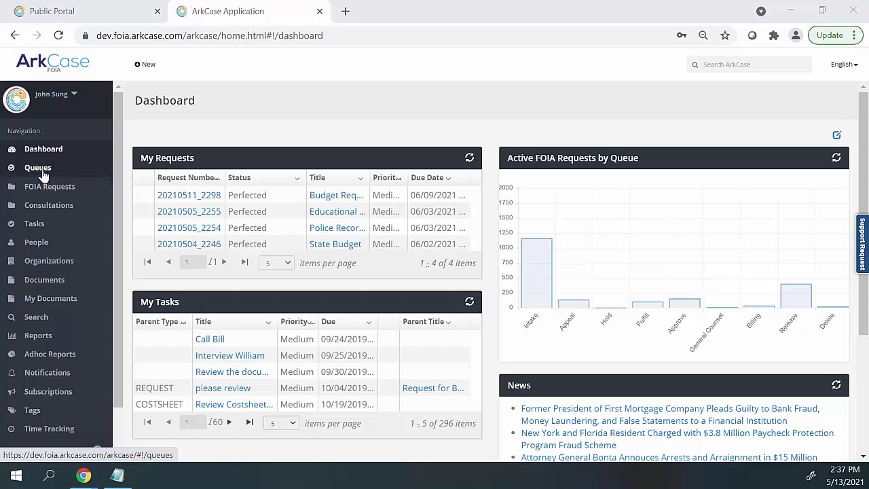
pyautogui.click(38, 168)
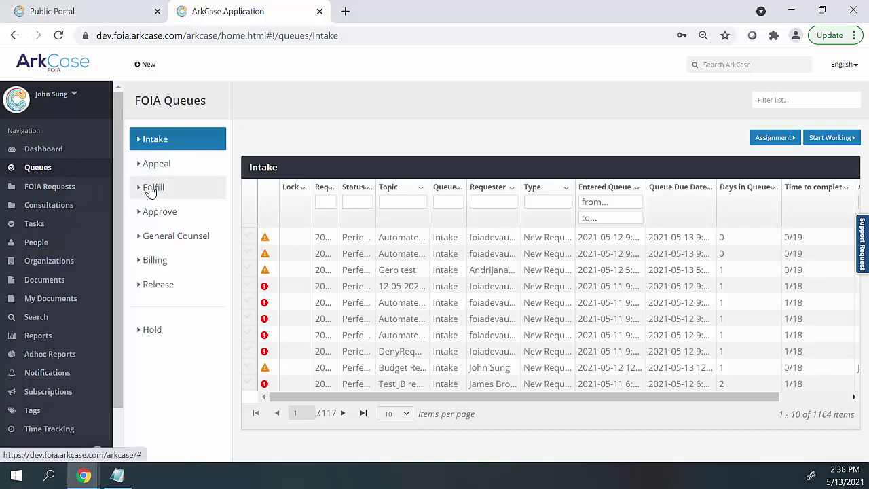
# - Open the Budget Request among the FOIA requests and review its people, organizations, notes and tasks
pyautogui.click(56, 193)
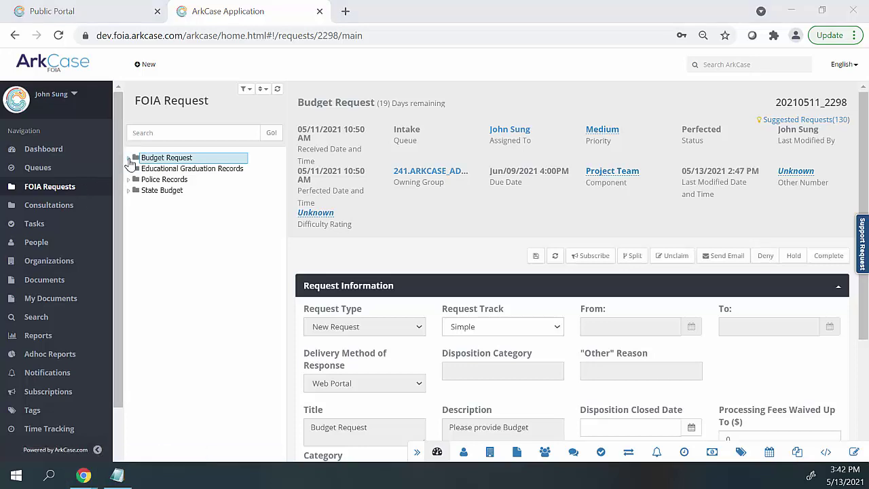
pyautogui.click(129, 158)
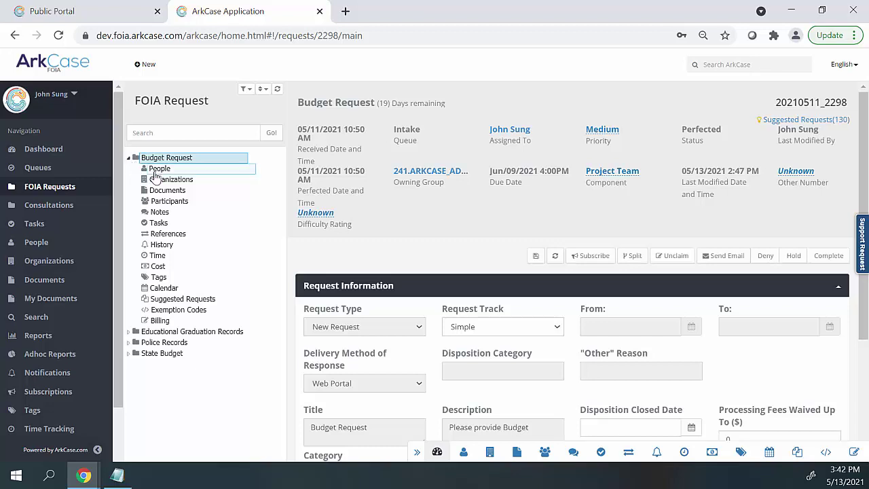
pyautogui.click(155, 174)
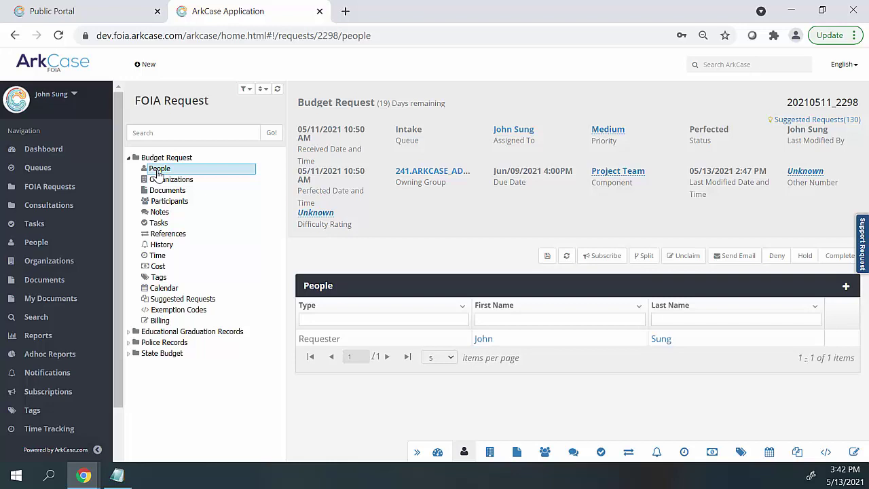
pyautogui.click(156, 181)
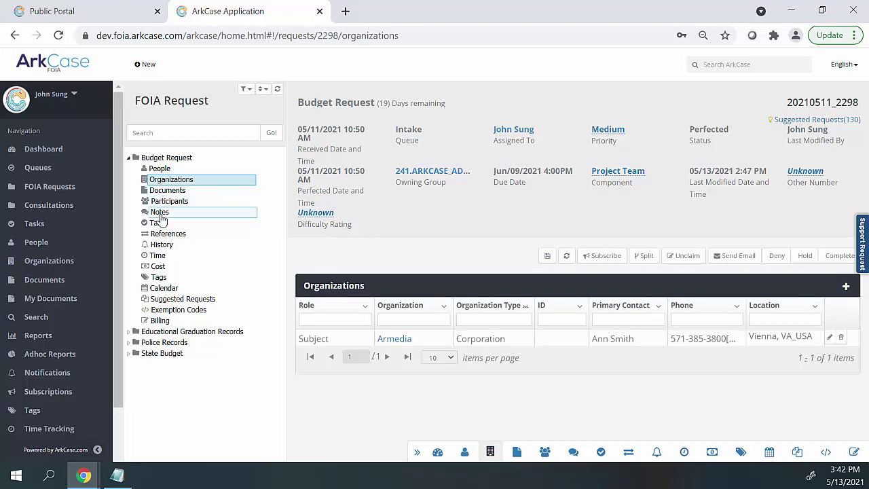
pyautogui.click(160, 213)
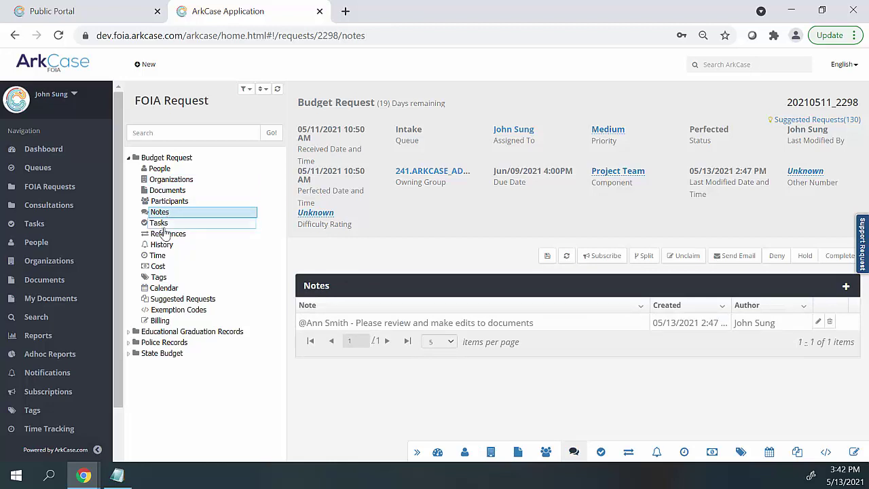
pyautogui.click(165, 225)
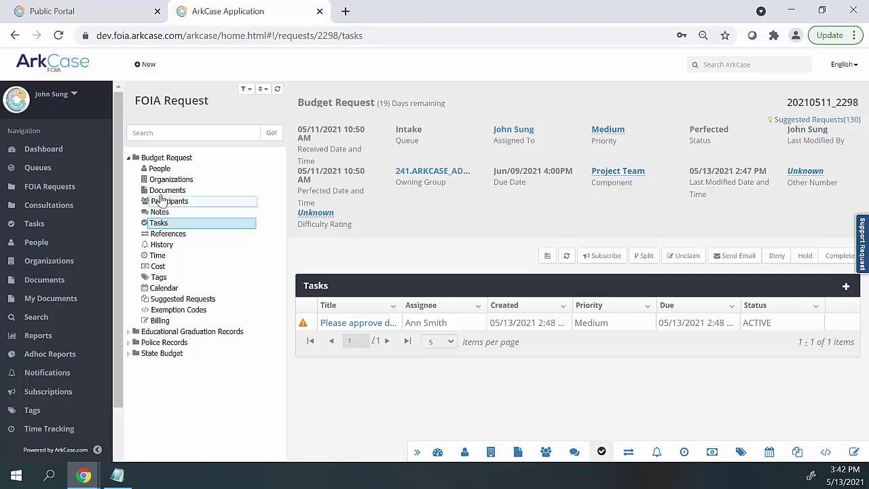
# - Open the Budget Request's documents and expand the root folder to show its subfolders
pyautogui.click(161, 194)
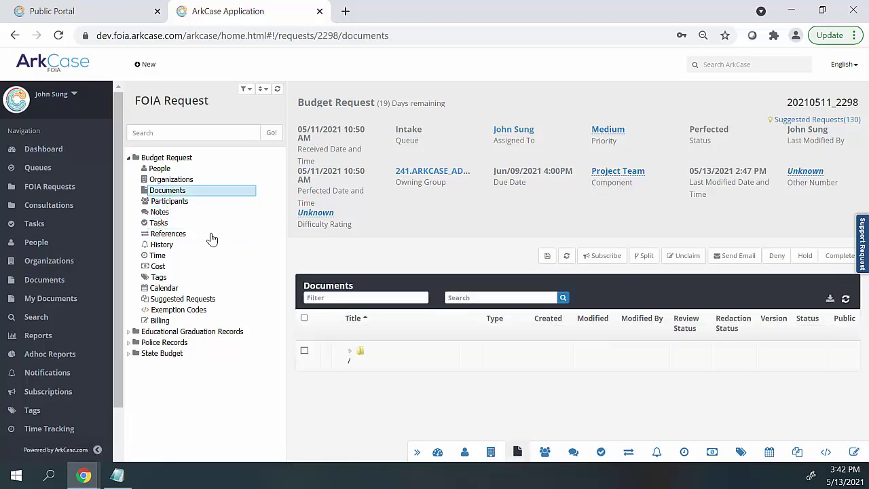
pyautogui.click(348, 354)
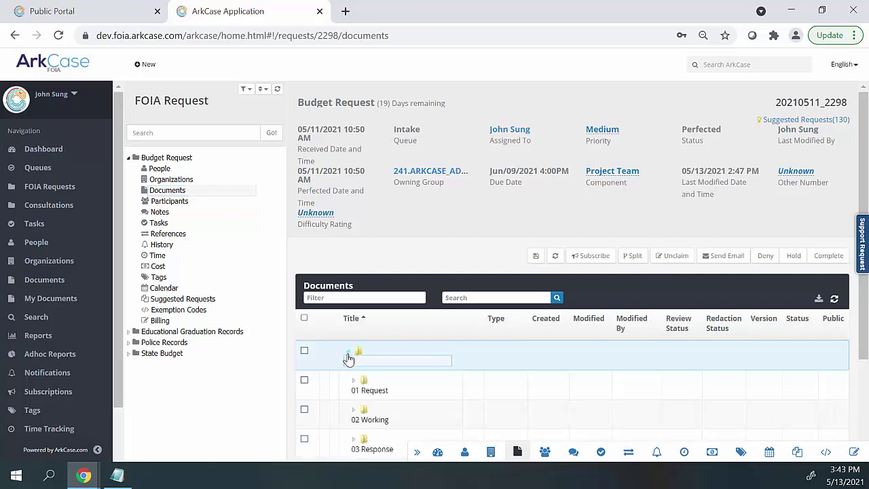
pyautogui.scroll(-2, 349, 360)
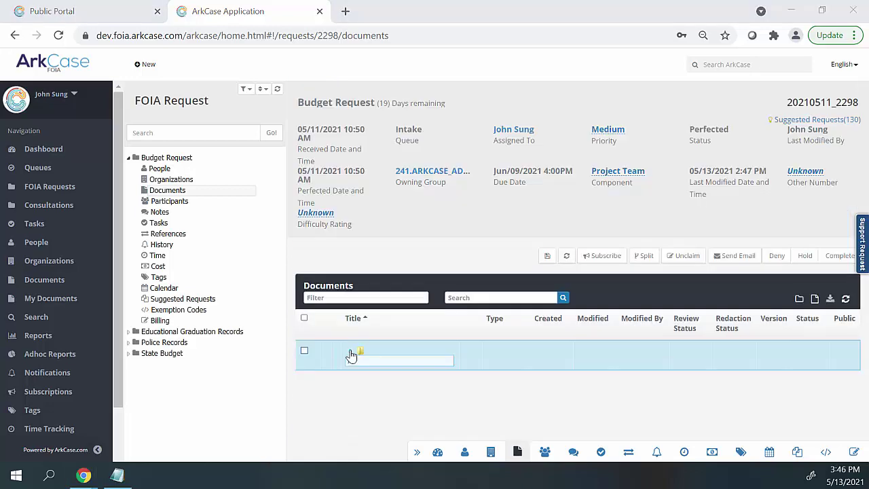
pyautogui.click(351, 355)
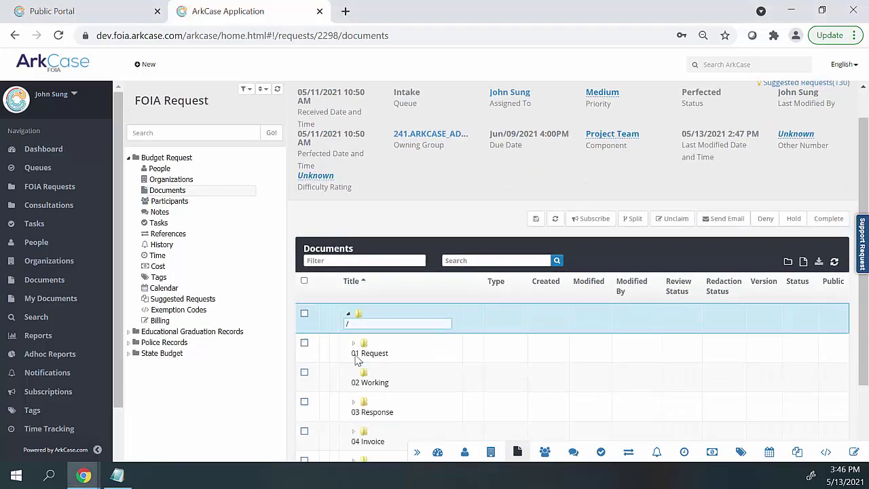
pyautogui.scroll(-2, 352, 359)
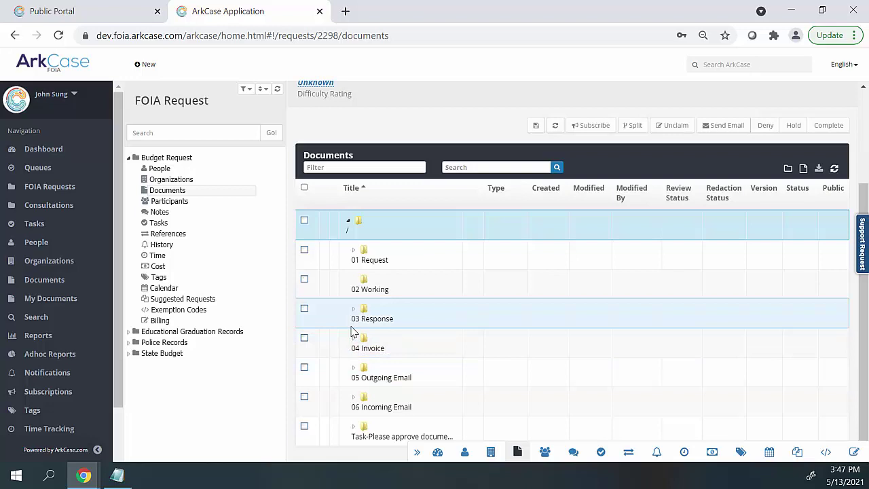
# - Upload Budget-FY2020.pdf to the 02 Working folder as a new document of type Other
pyautogui.rightClick(364, 289)
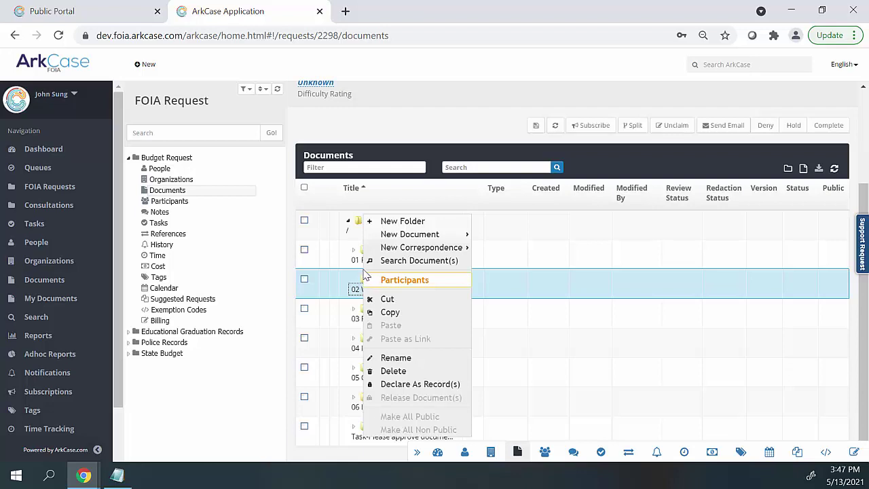
pyautogui.moveTo(371, 237)
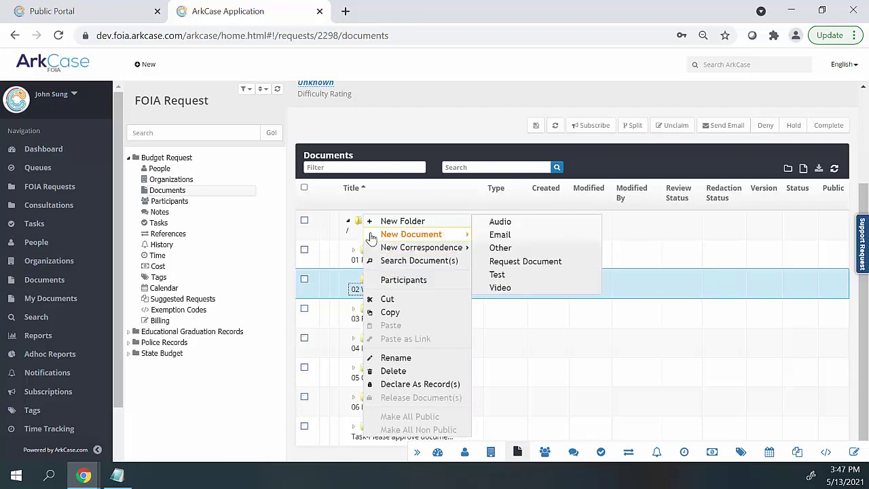
pyautogui.click(488, 250)
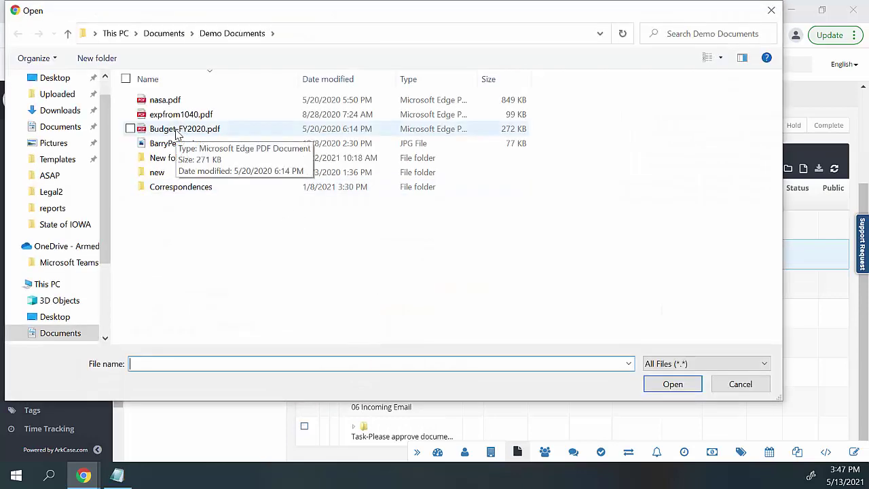
pyautogui.click(178, 131)
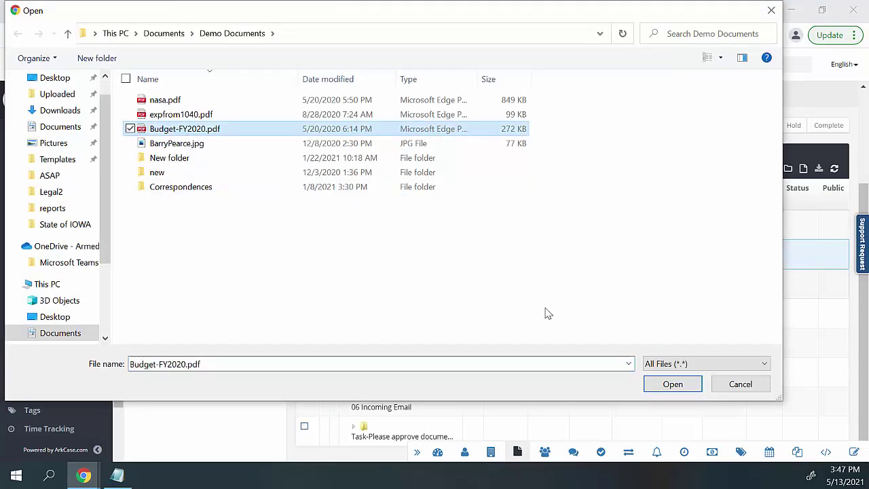
pyautogui.click(672, 384)
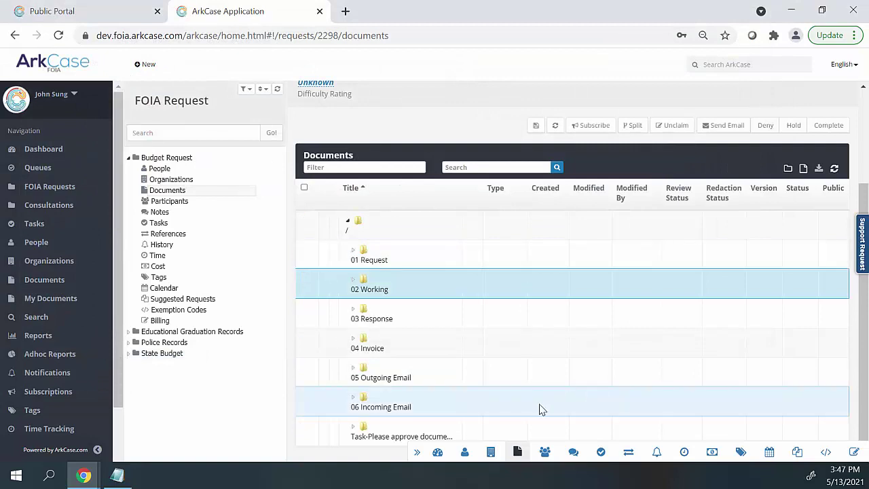
pyautogui.click(404, 348)
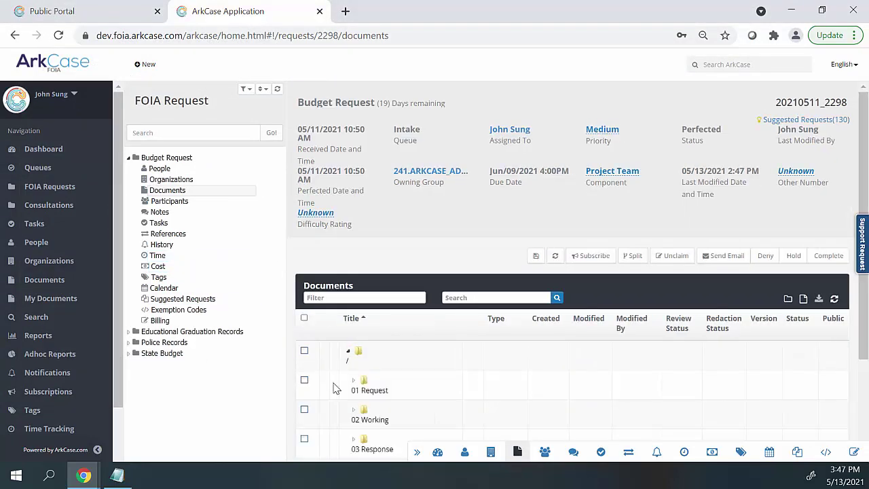
# - Expand the 02 Working folder and open the Budget-FY2020 document in the viewer
pyautogui.scroll(-2, 339, 397)
pyautogui.click(354, 283)
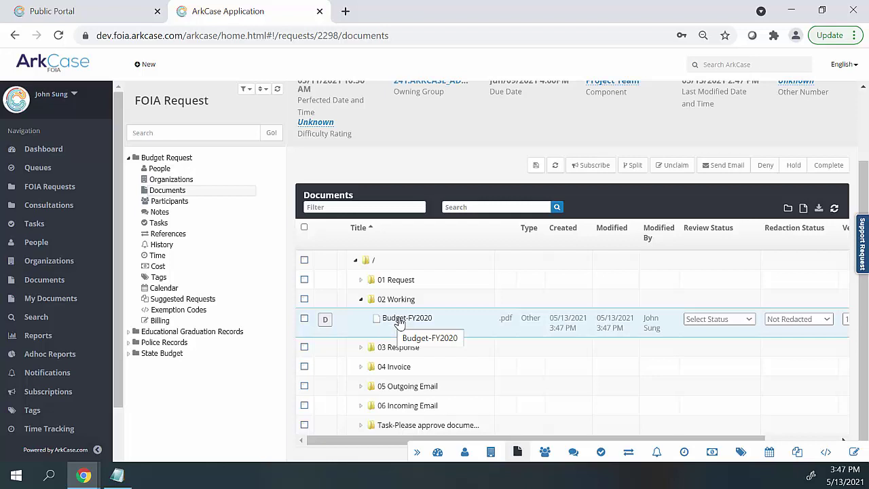
pyautogui.click(399, 323)
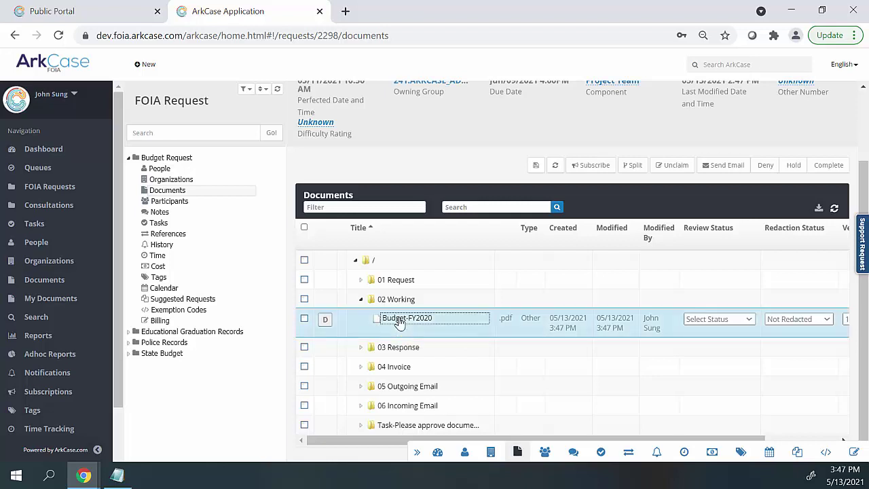
pyautogui.click(399, 323)
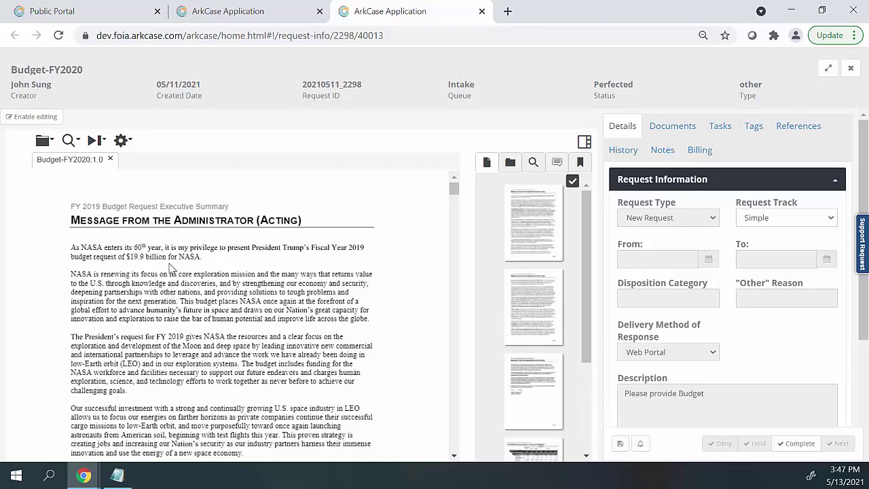
# - Look through pages 2 and 3 of the Budget-FY2020 document and return to page 1
pyautogui.click(528, 320)
pyautogui.click(537, 386)
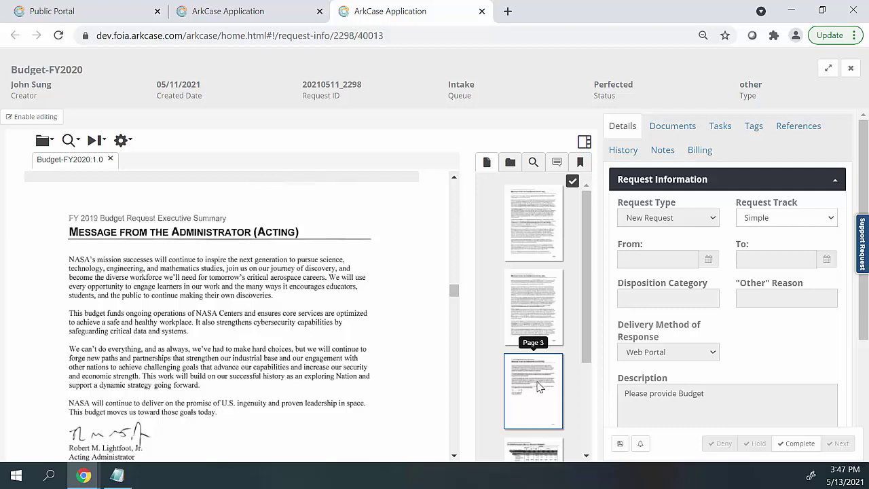
pyautogui.click(547, 221)
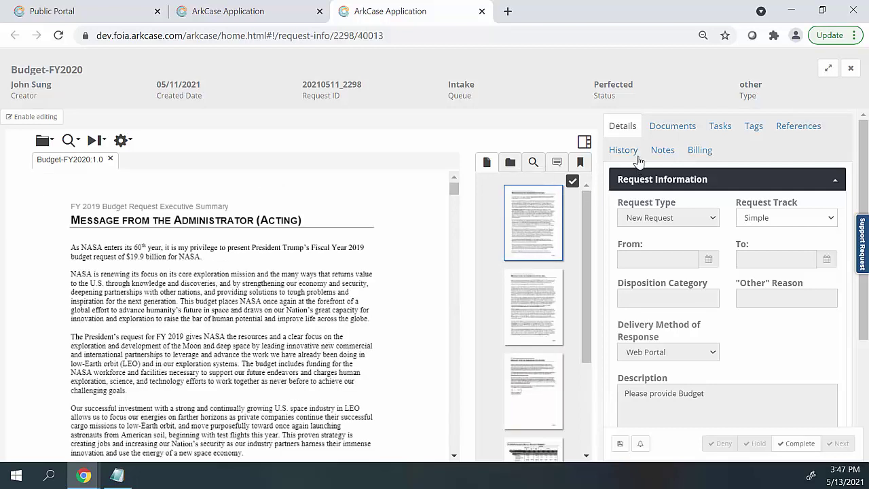
# - Show the request's documents beside the Budget-FY2020 viewer and enable editing of the document
pyautogui.click(661, 132)
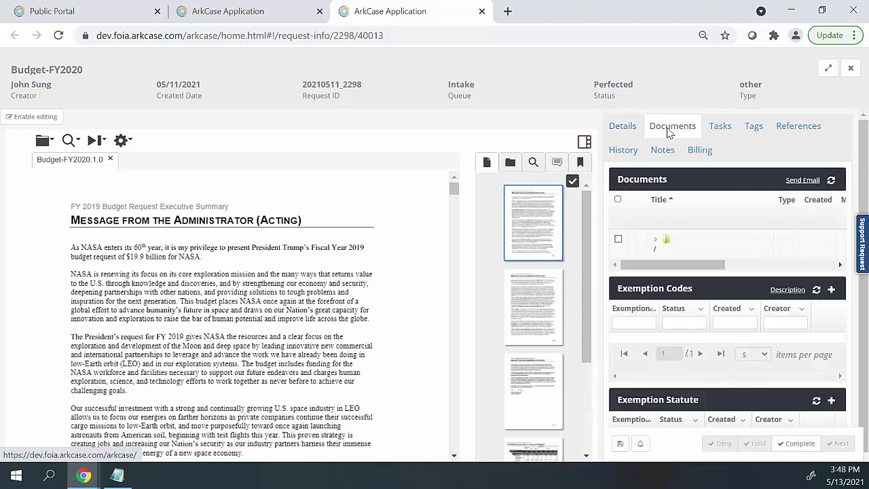
pyautogui.click(670, 238)
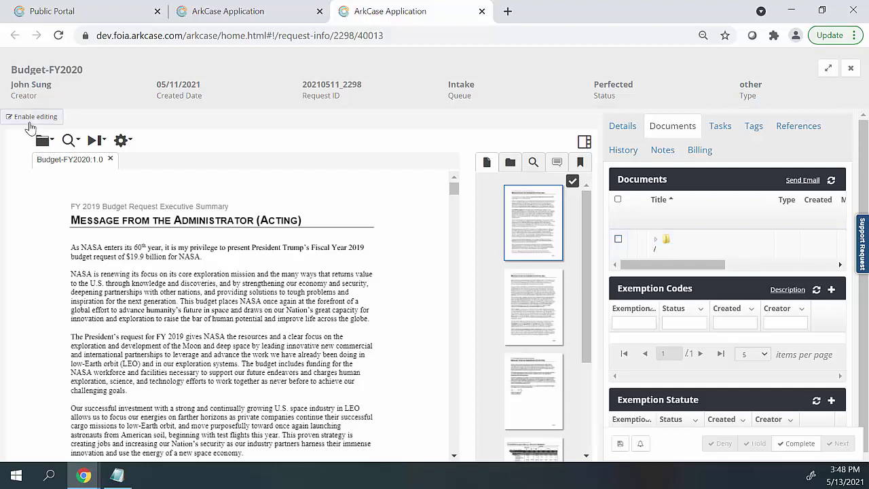
pyautogui.click(30, 118)
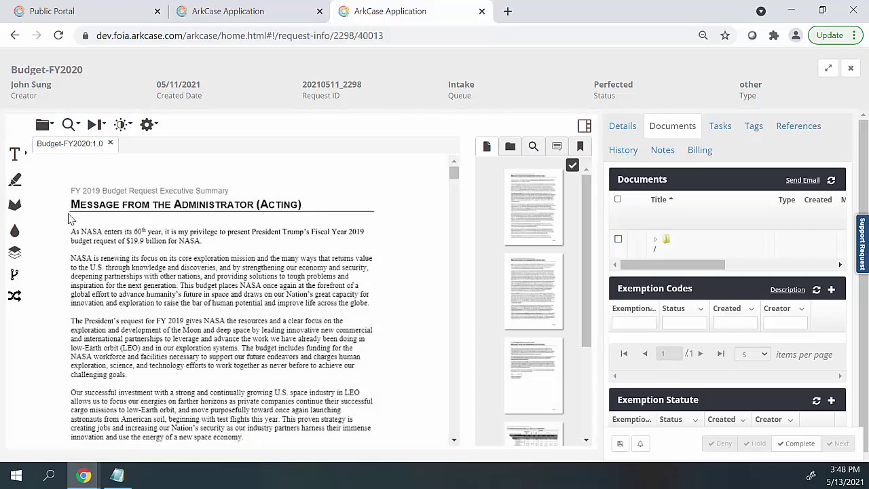
# - Add a sticky note reading "Please Review" above the heading on page 1 of Budget-FY2020
pyautogui.click(25, 157)
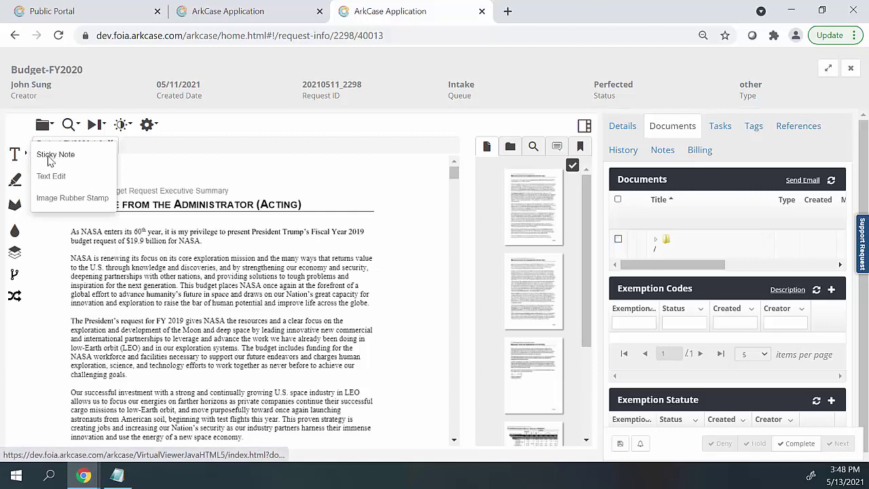
pyautogui.click(55, 154)
pyautogui.click(293, 171)
pyautogui.click(323, 175)
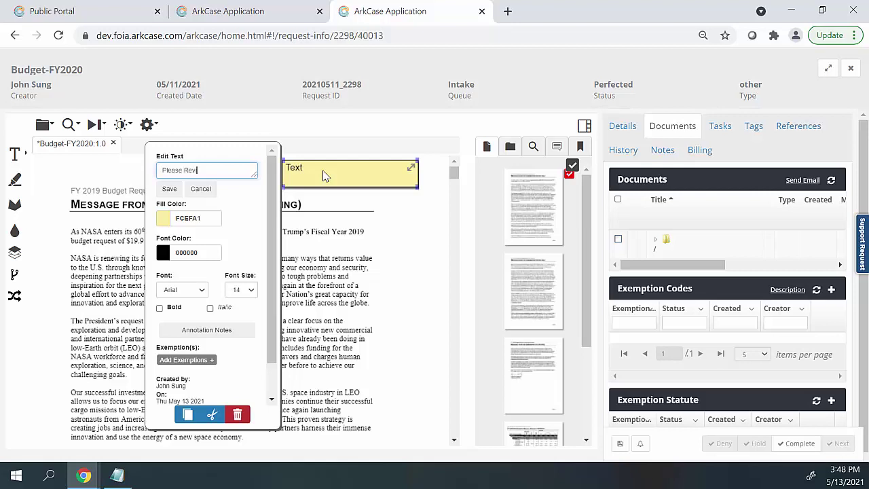
pyautogui.write('Please Review')
pyautogui.click(169, 189)
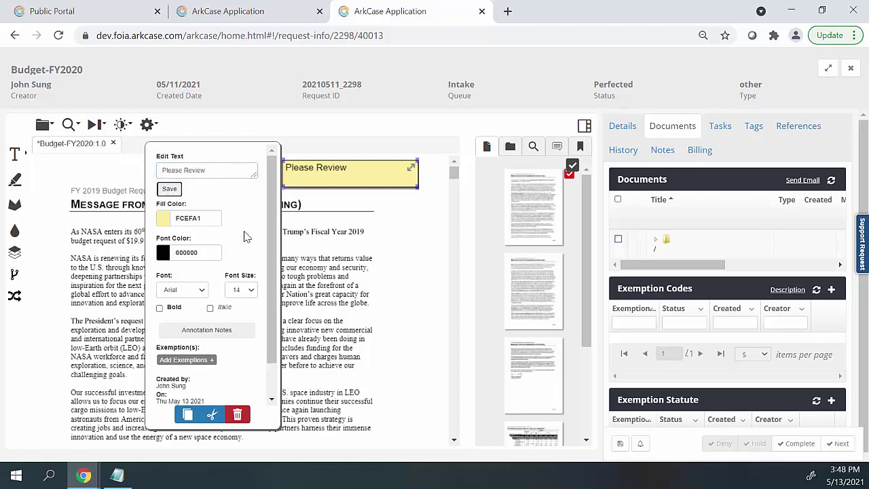
pyautogui.click(387, 353)
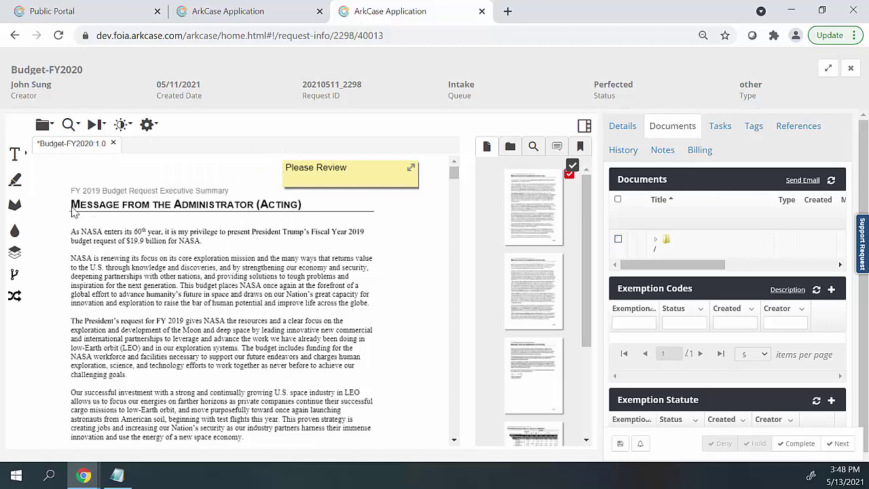
# - Place an Approved image rubber stamp over the lower part of page 1
pyautogui.click(15, 154)
pyautogui.moveTo(58, 205)
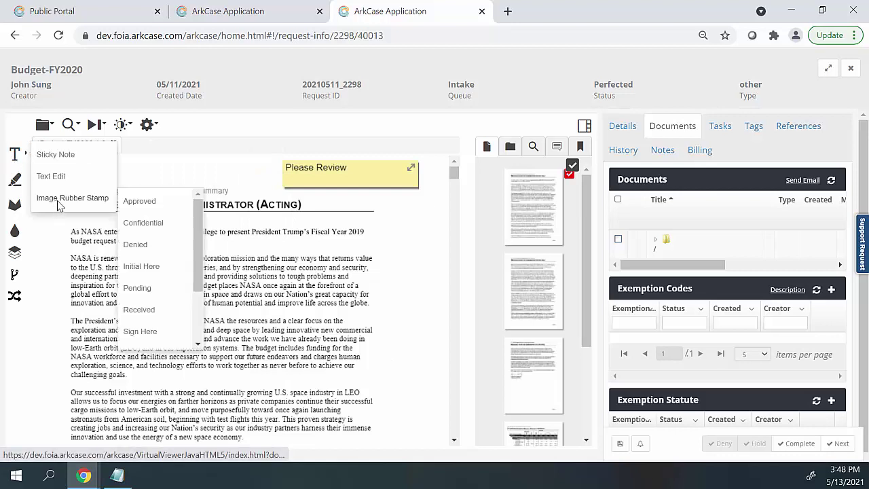
pyautogui.click(140, 201)
pyautogui.click(391, 340)
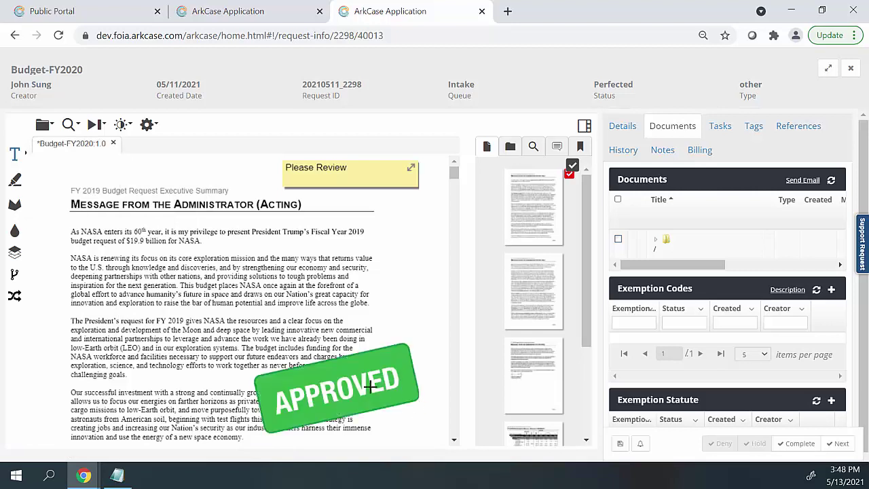
# - Cover the opening paragraph below the heading with a redaction area and assign exemption (b)(2) to it
pyautogui.click(17, 179)
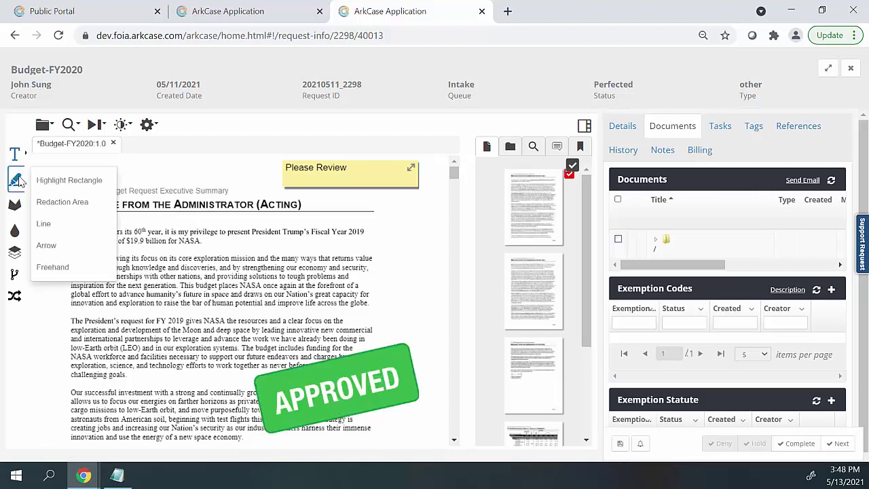
pyautogui.click(60, 202)
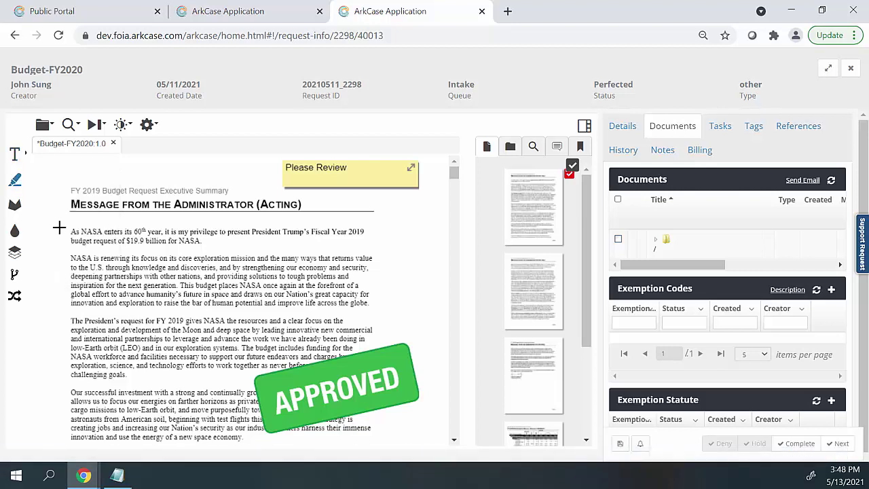
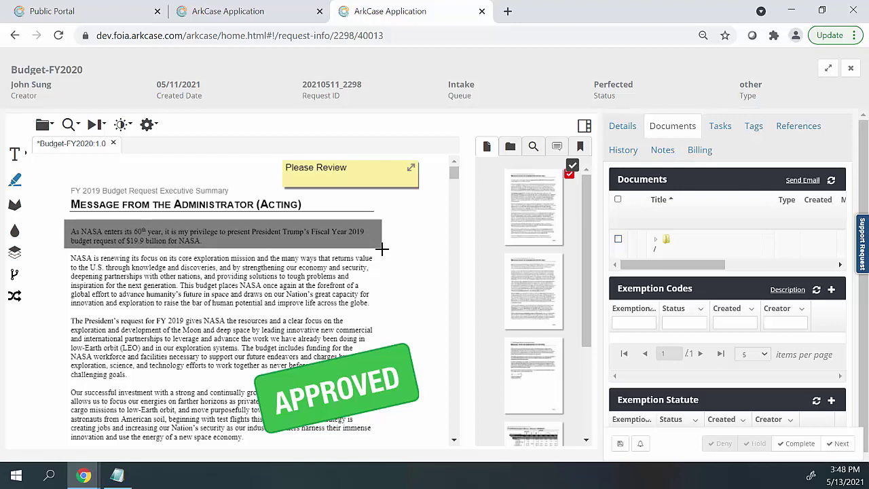
pyautogui.click(360, 236)
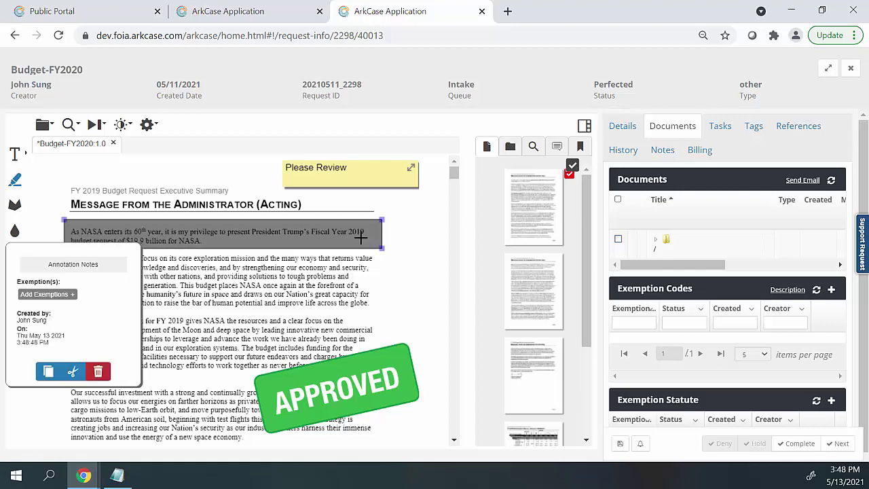
pyautogui.click(66, 296)
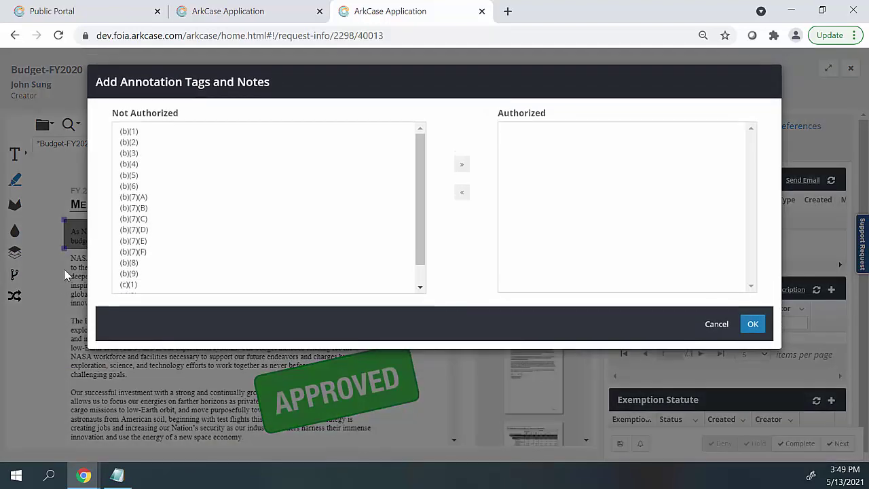
pyautogui.click(131, 142)
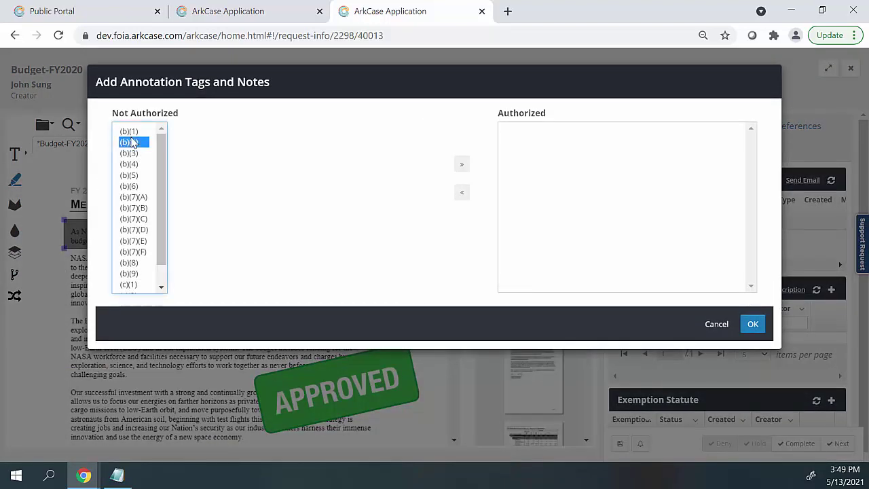
pyautogui.click(461, 165)
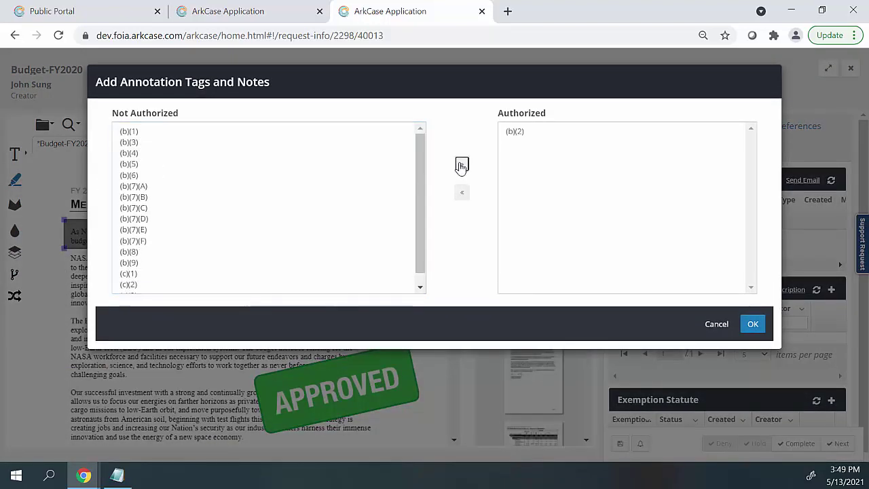
pyautogui.click(752, 325)
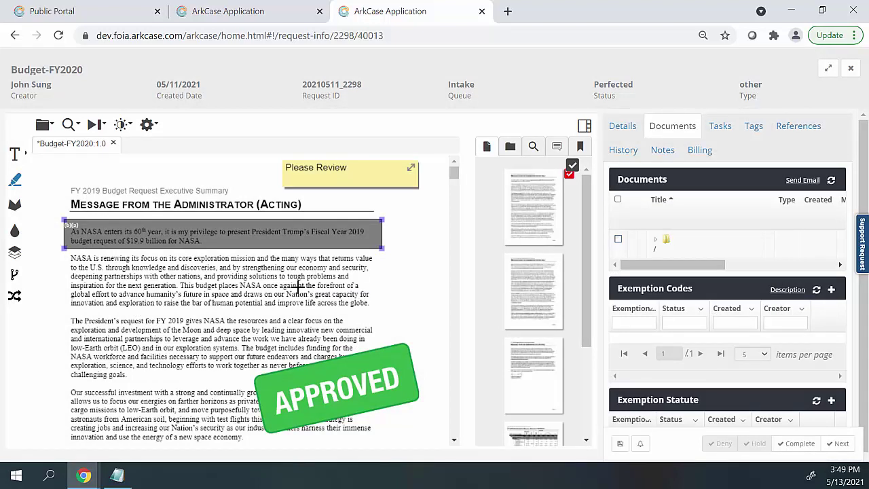
# - Run a basic search for "Budget" within the document
pyautogui.click(533, 147)
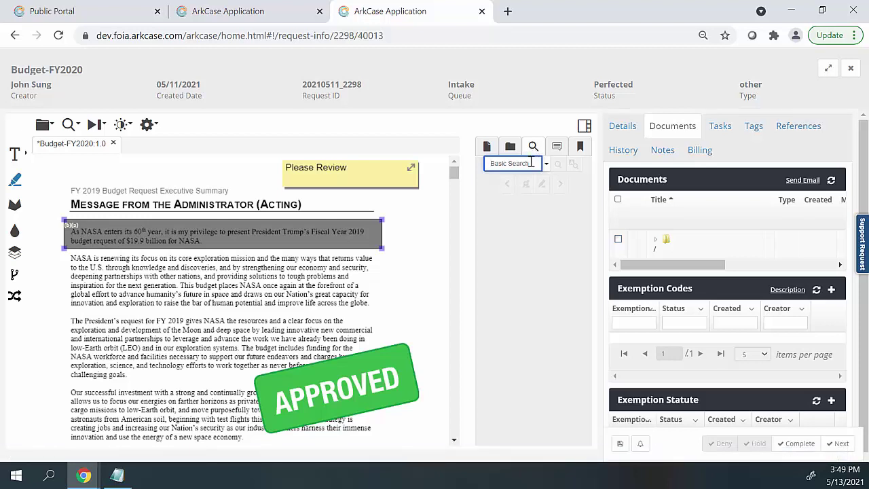
pyautogui.click(547, 168)
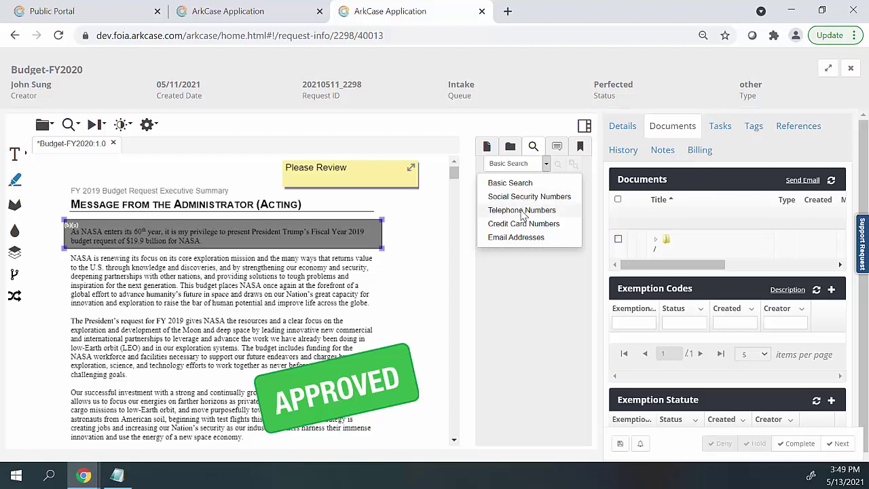
pyautogui.click(510, 183)
pyautogui.click(516, 164)
pyautogui.write('Budget')
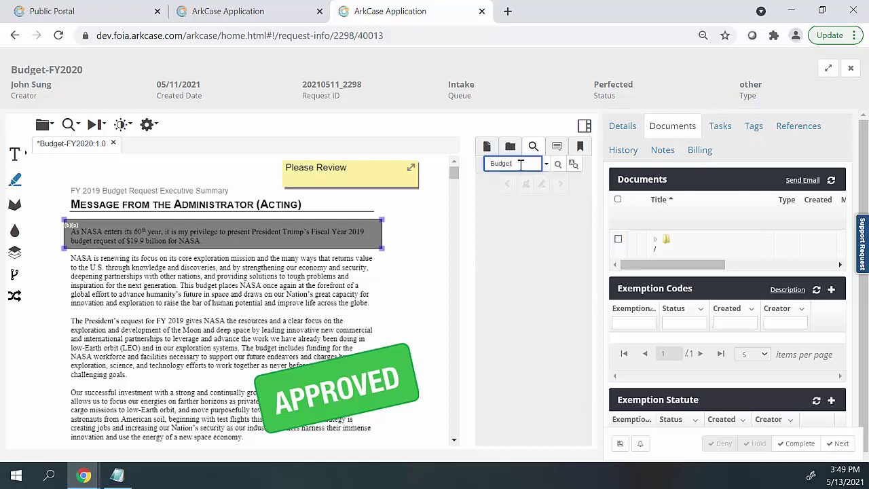
pyautogui.press('Return')
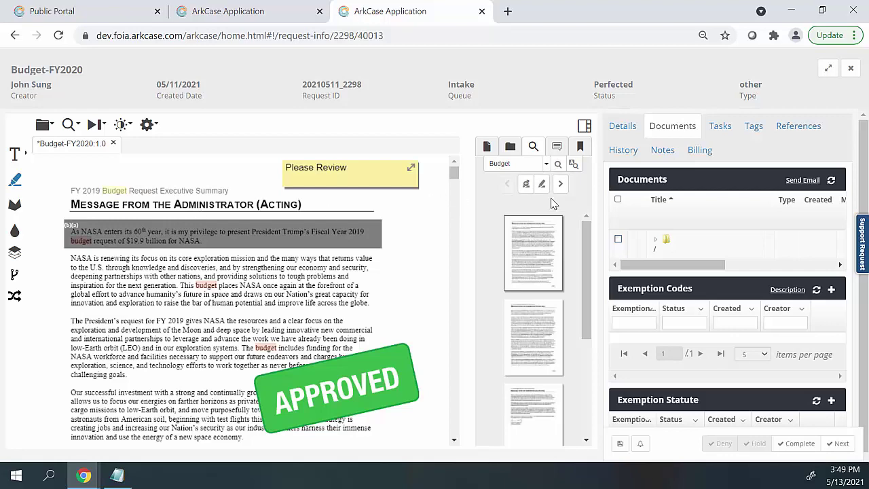
# - Redact all matches of "Budget" in the document with exemption (b)(7)(A)
pyautogui.click(526, 186)
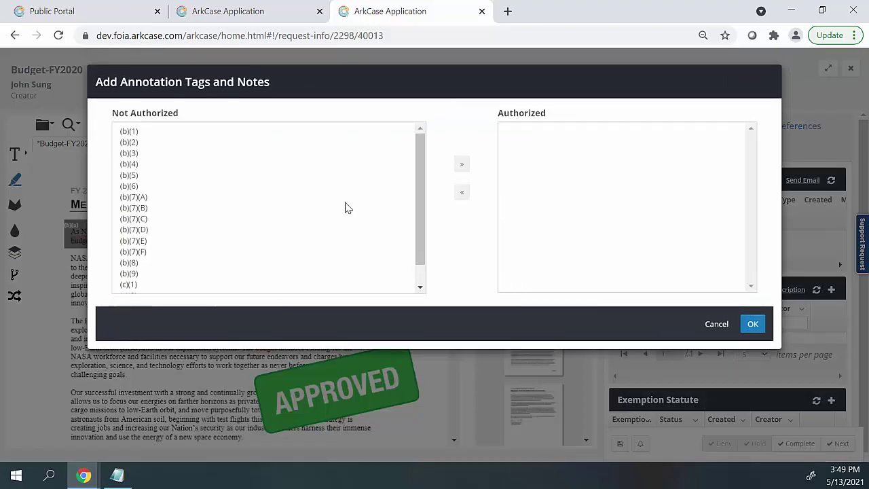
pyautogui.click(135, 197)
pyautogui.click(463, 169)
pyautogui.click(754, 327)
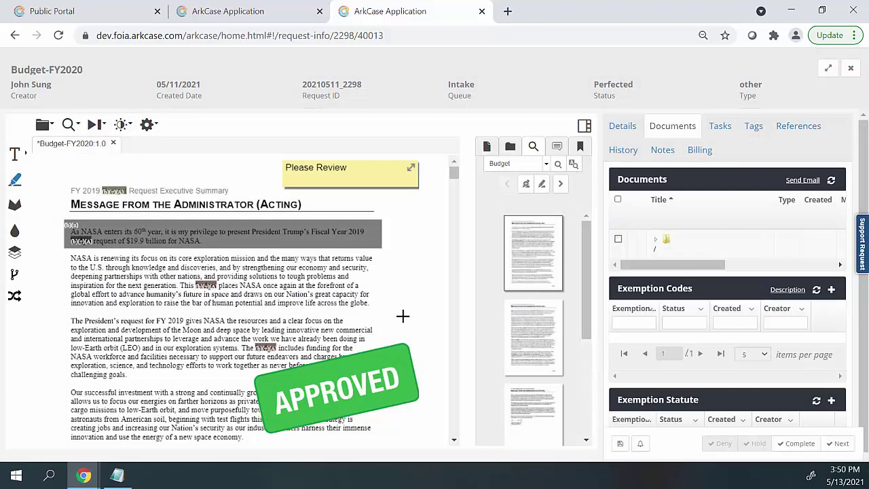
# - Leave the document viewer without saving and create an Extension Letter correspondence in the 02 Working folder
pyautogui.click(482, 11)
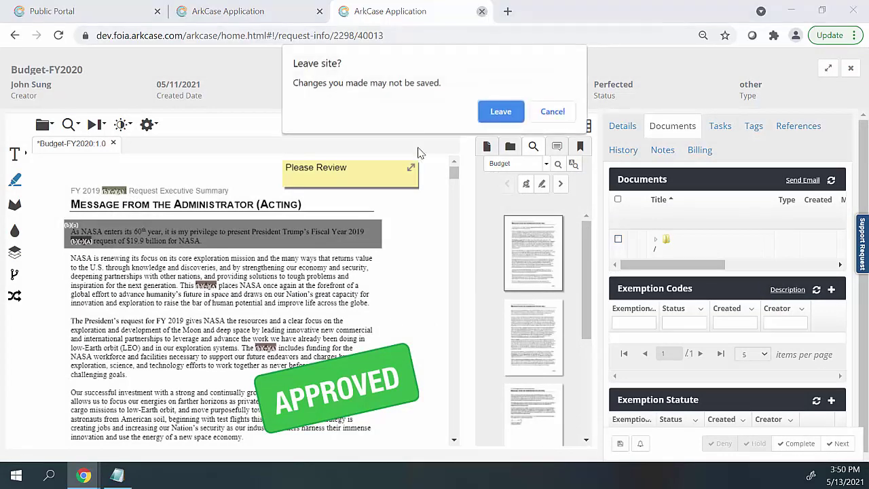
pyautogui.click(501, 110)
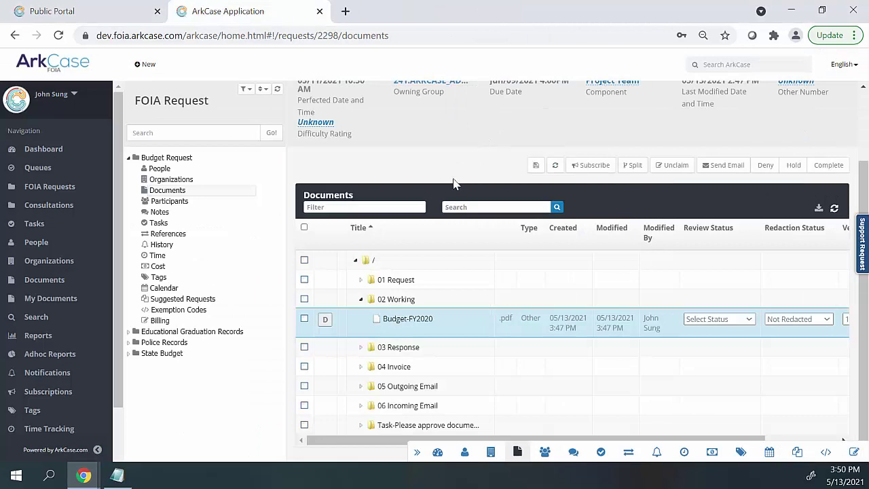
pyautogui.rightClick(392, 306)
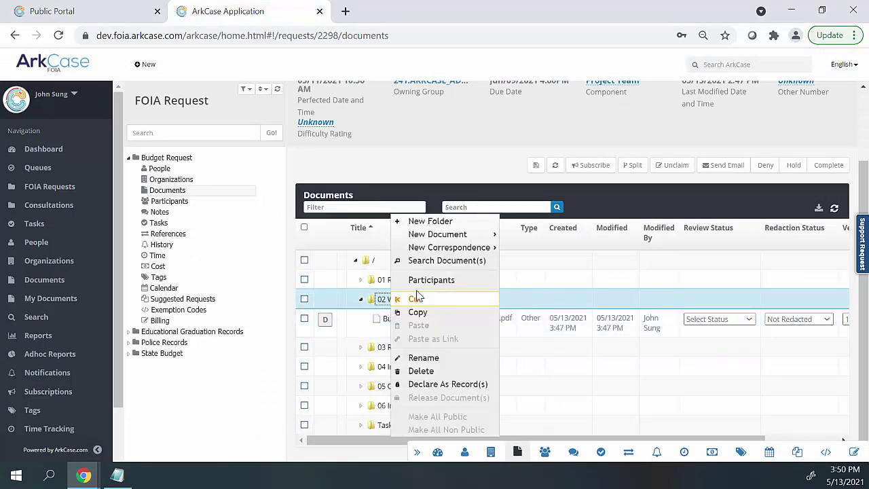
pyautogui.moveTo(442, 252)
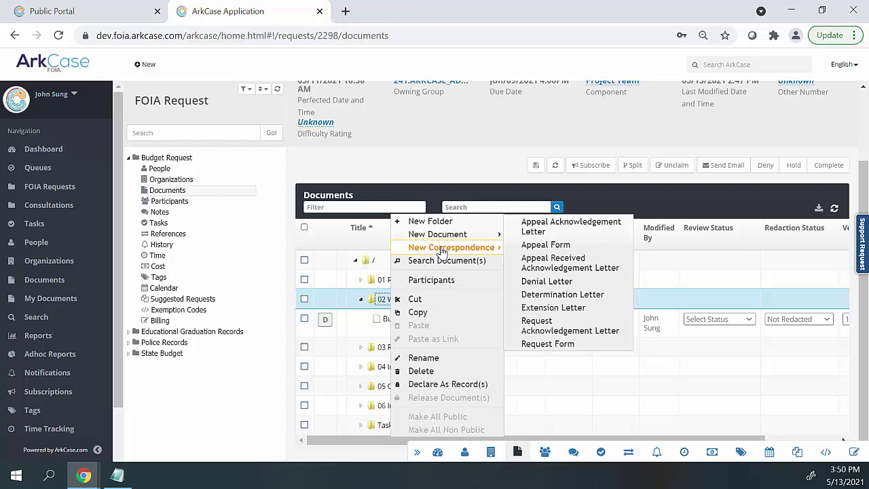
pyautogui.click(554, 308)
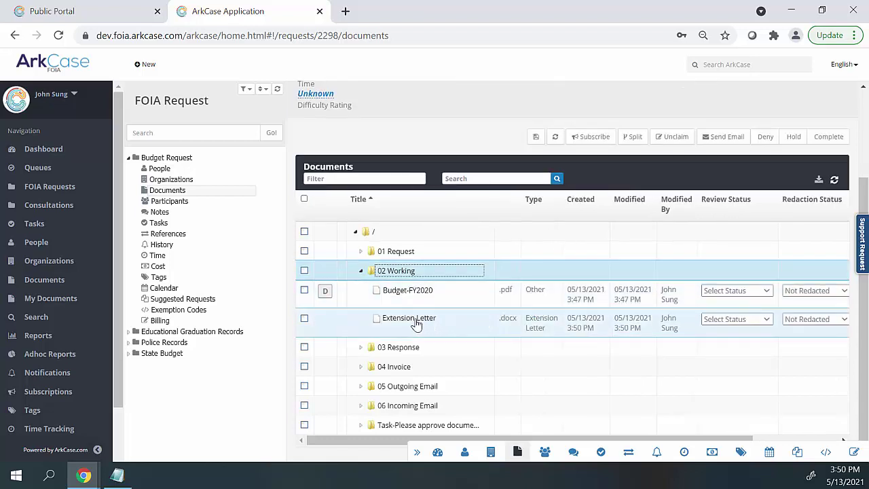
# - Open the Extension Letter in the 02 Working folder for editing in Word
pyautogui.click(413, 323)
pyautogui.rightClick(413, 324)
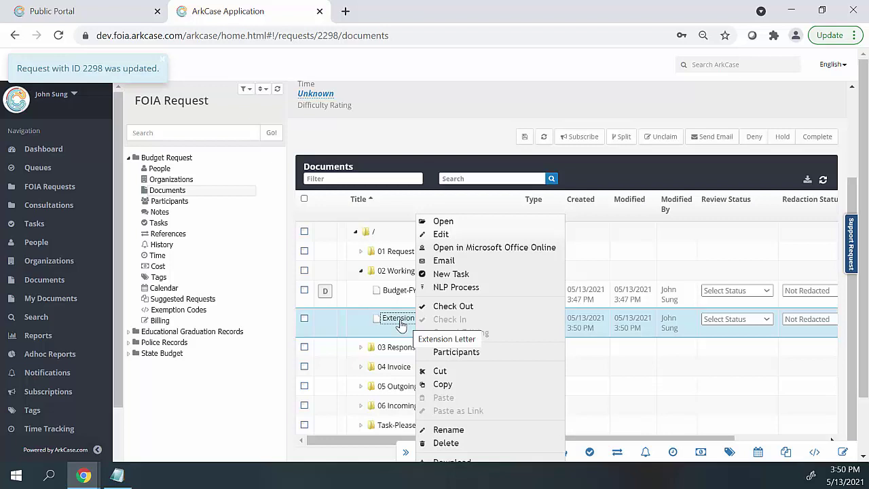
pyautogui.click(441, 235)
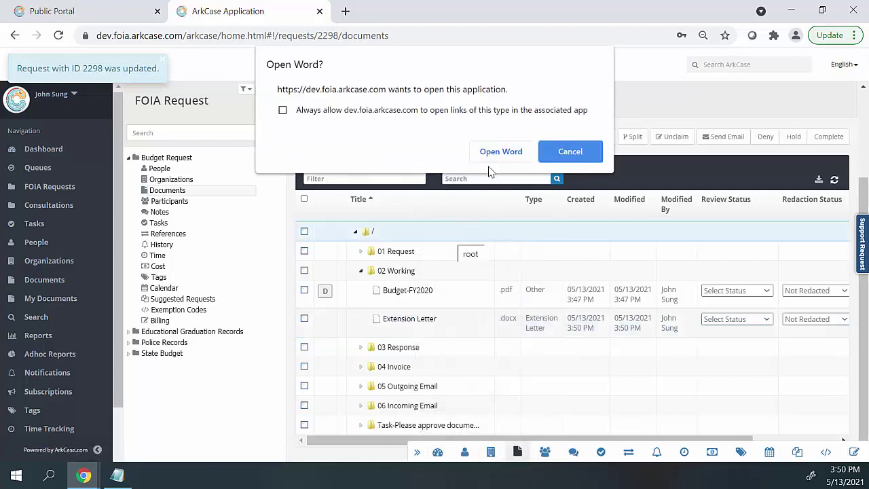
pyautogui.click(506, 151)
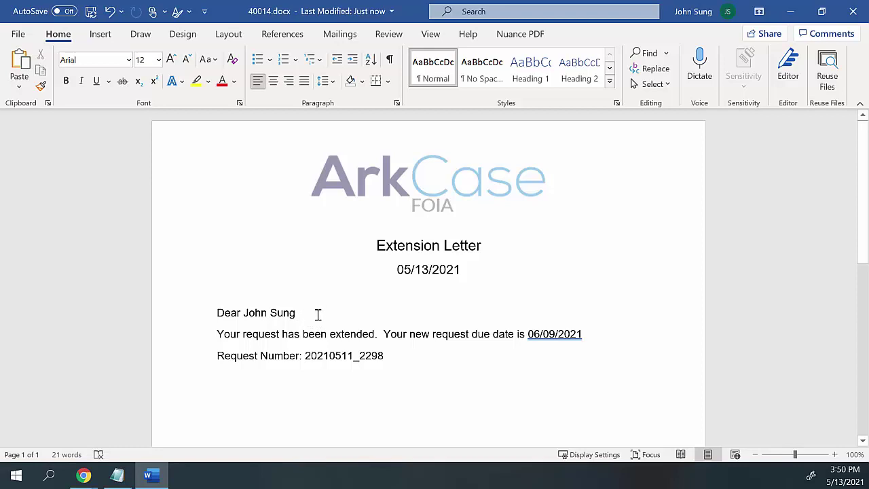
# - Add a new line reading "demo" below the request number in the letter and save the document
pyautogui.click(399, 355)
pyautogui.press('Return')
pyautogui.write('demo')
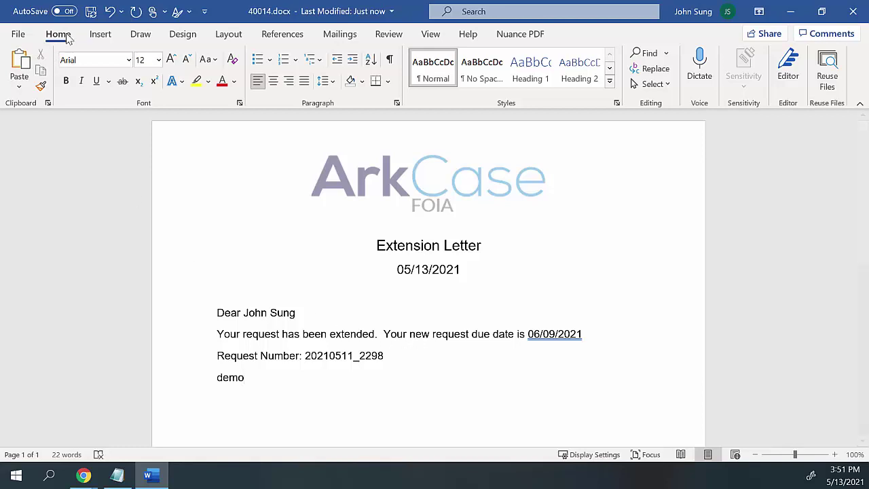
pyautogui.click(90, 11)
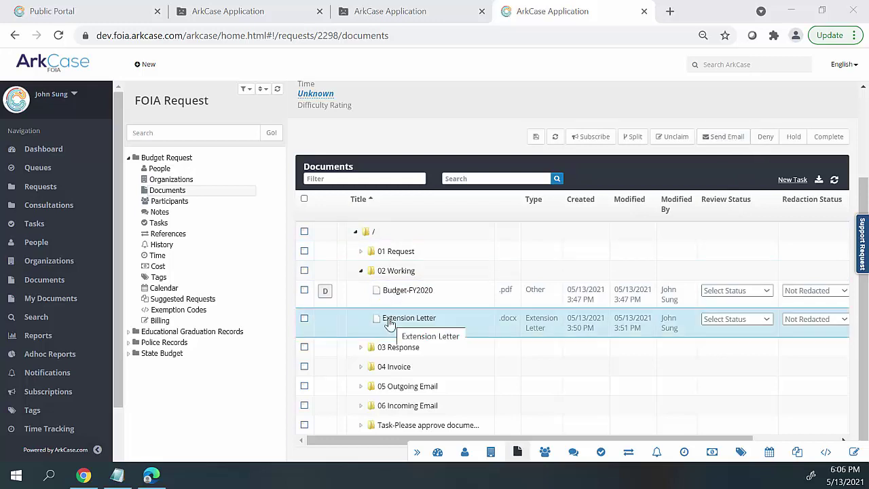
# - Generate the "FOIA Requests -- Received Processed and Pending FOIA Requests" report
pyautogui.click(51, 339)
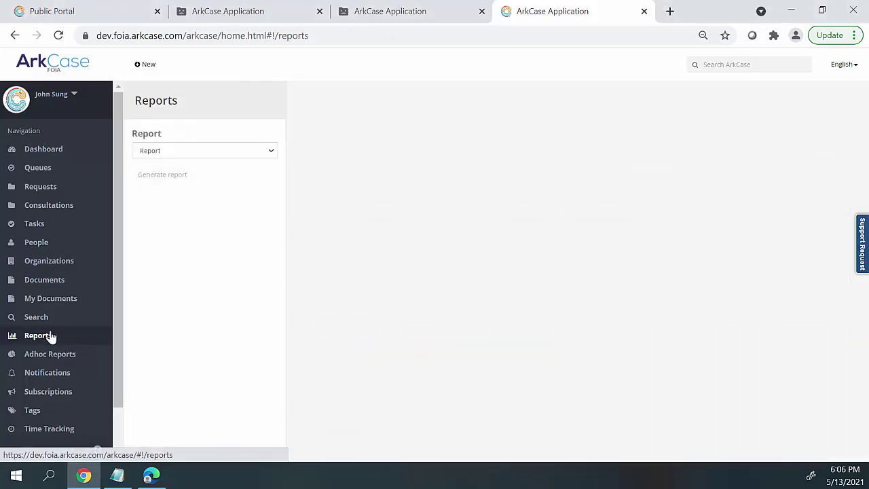
pyautogui.click(272, 150)
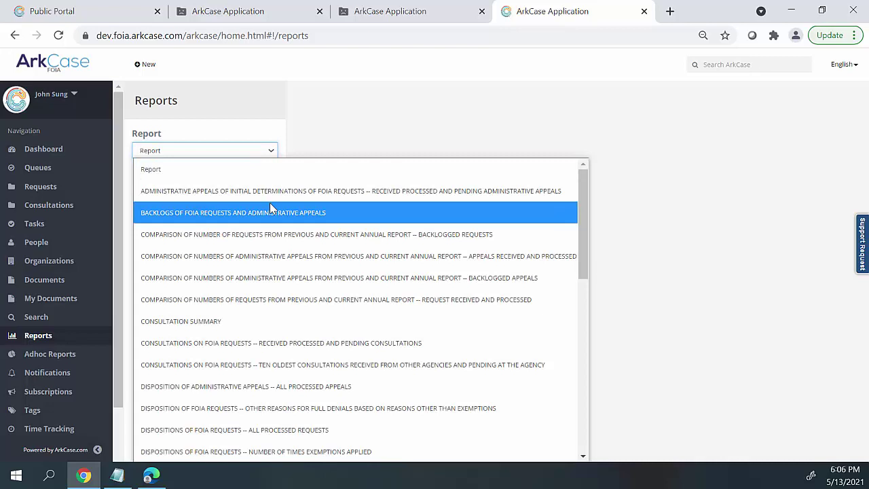
pyautogui.scroll(-2, 270, 207)
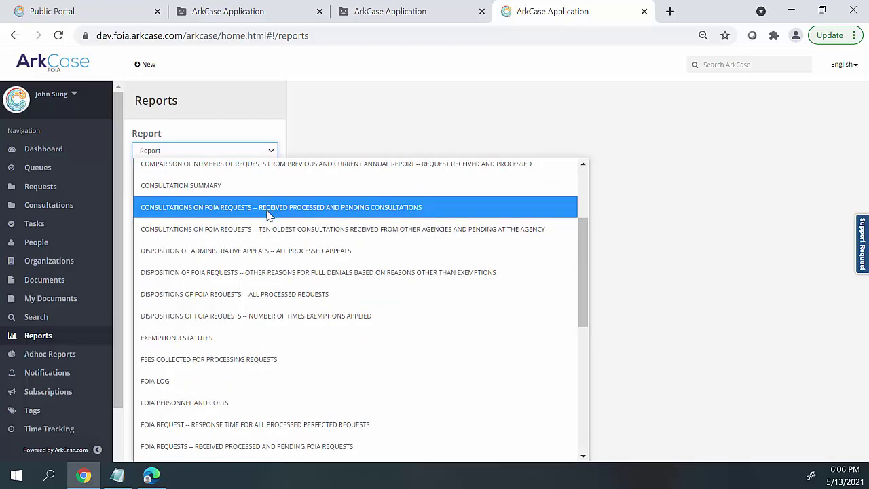
pyautogui.scroll(-2, 270, 244)
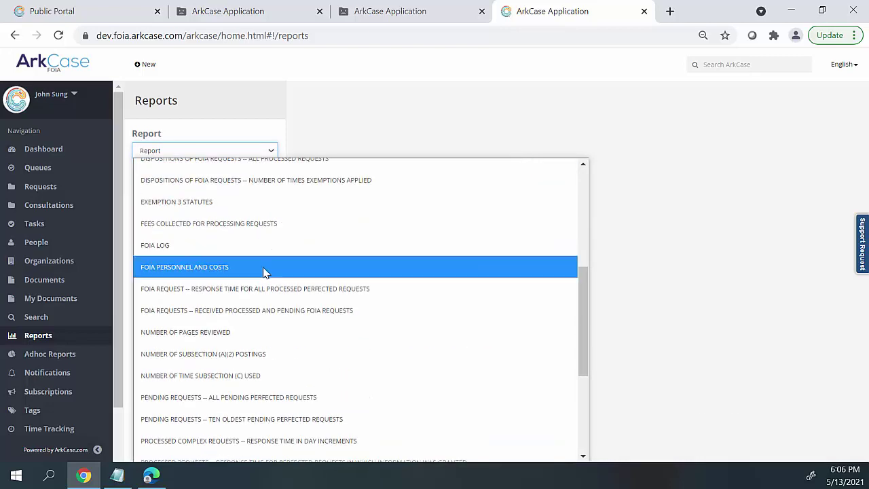
pyautogui.click(253, 316)
pyautogui.click(155, 176)
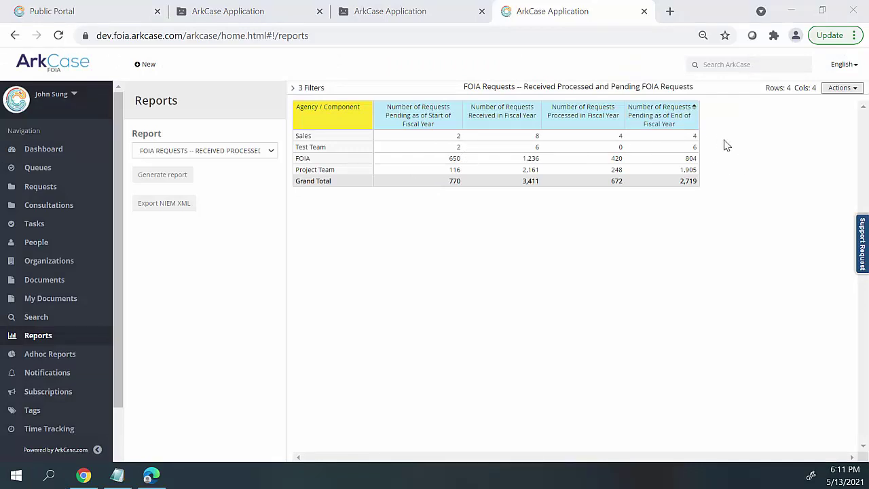
# - Show the received, processed and pending FOIA requests report as pie charts instead of a table
pyautogui.click(839, 89)
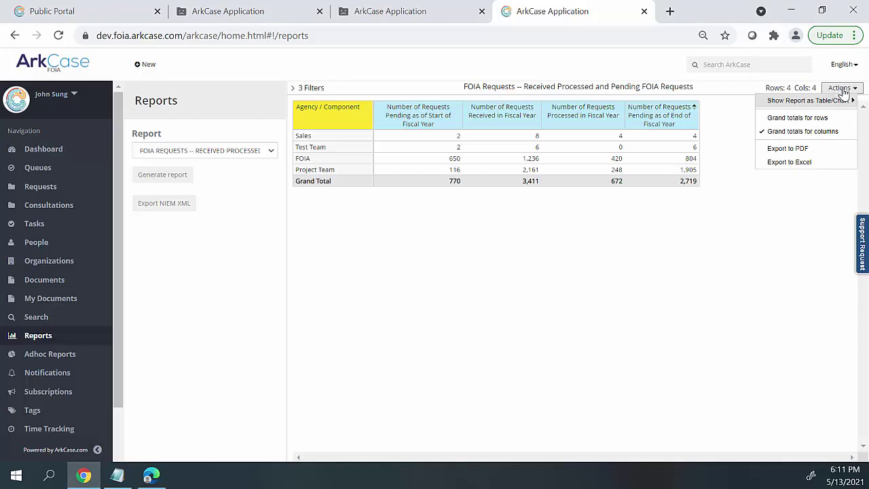
pyautogui.moveTo(834, 107)
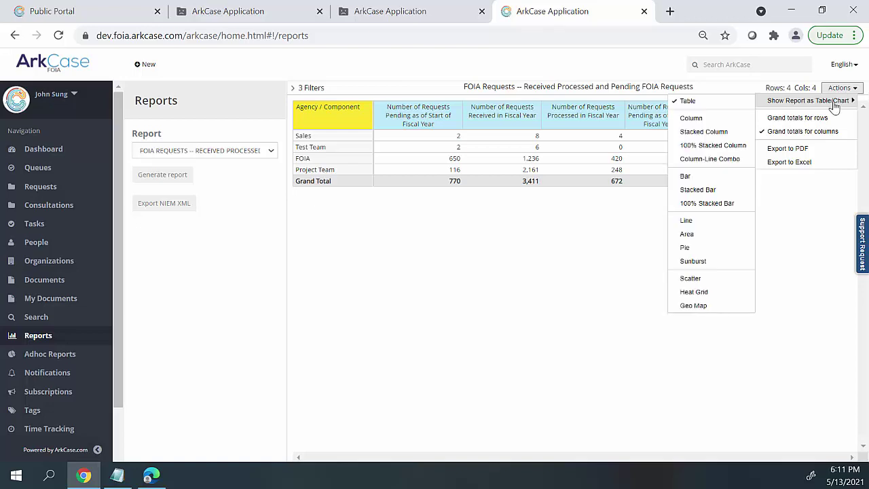
pyautogui.click(688, 247)
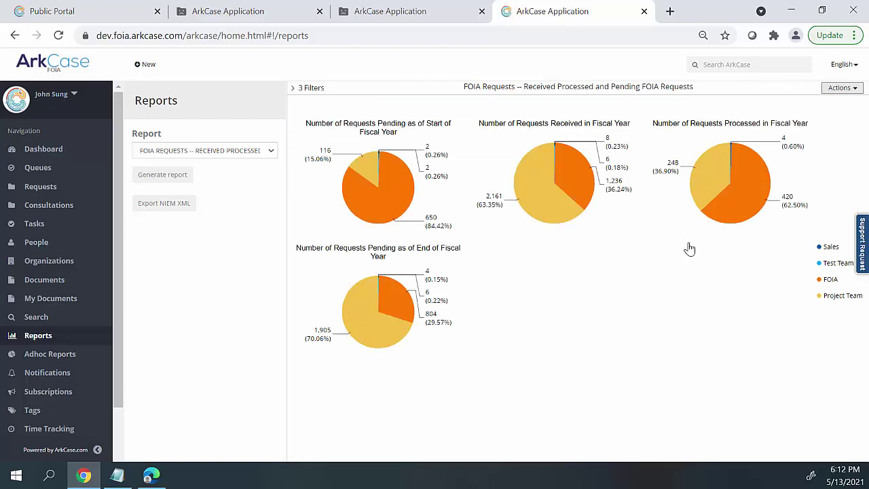
# - Open the "Work Load - Trend Line" file from the ad hoc reports and maximize its "Amount of Work Load Over Time" chart
pyautogui.click(60, 358)
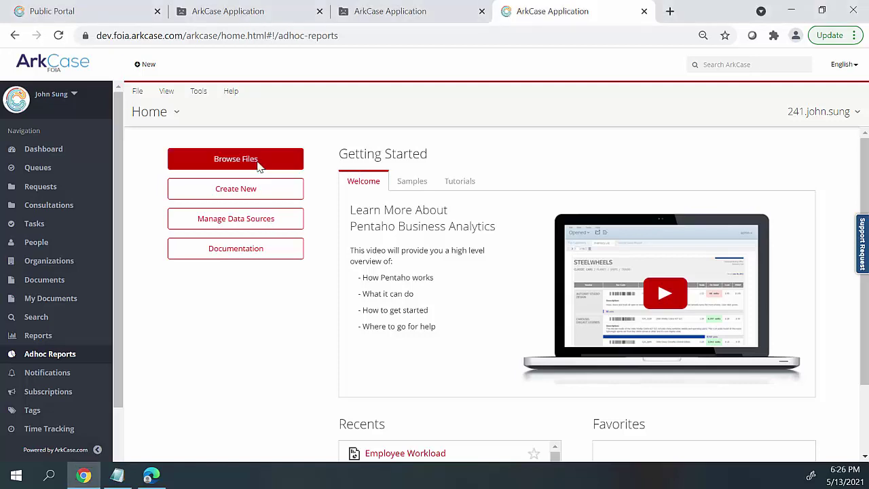
pyautogui.click(258, 163)
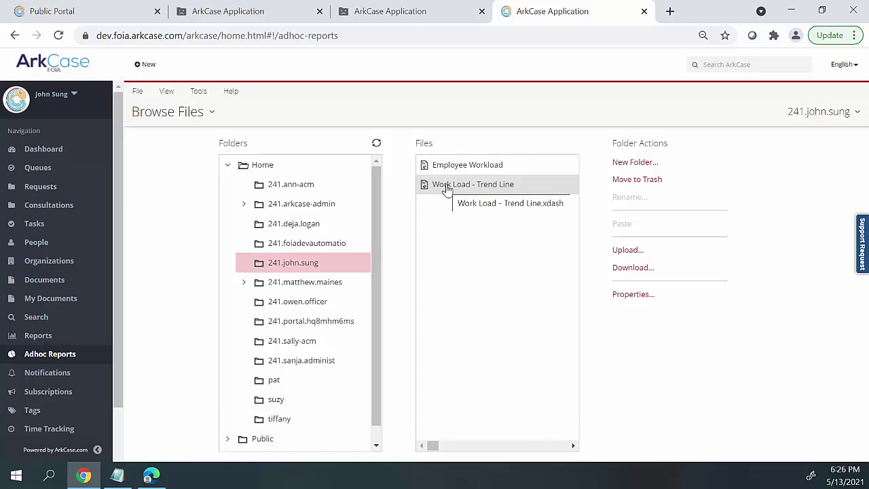
pyautogui.doubleClick(447, 186)
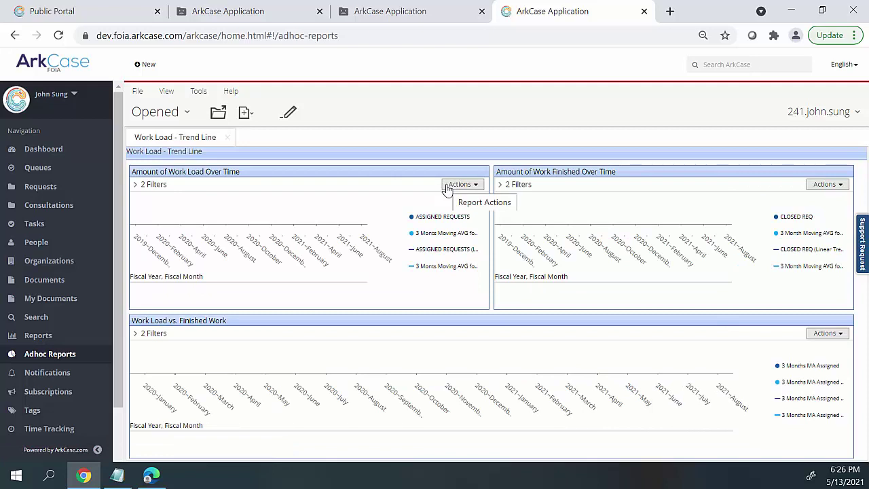
pyautogui.doubleClick(241, 174)
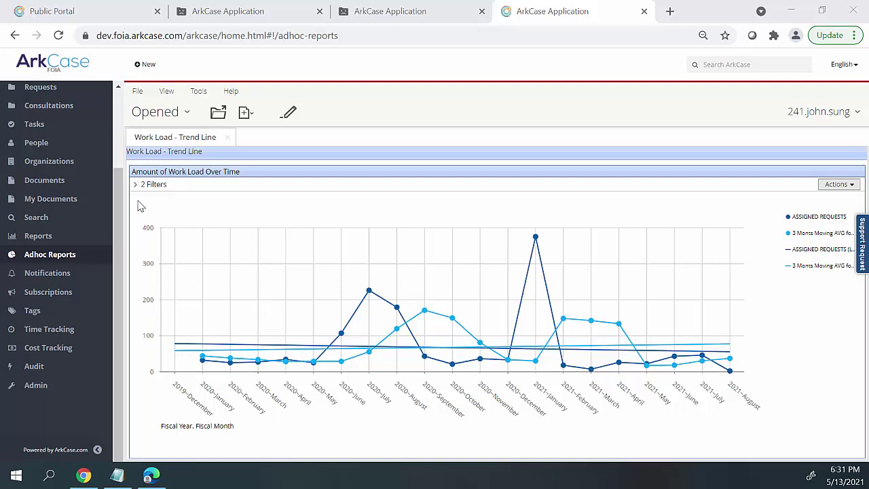
pyautogui.scroll(2, 119, 170)
pyautogui.scroll(2, 119, 169)
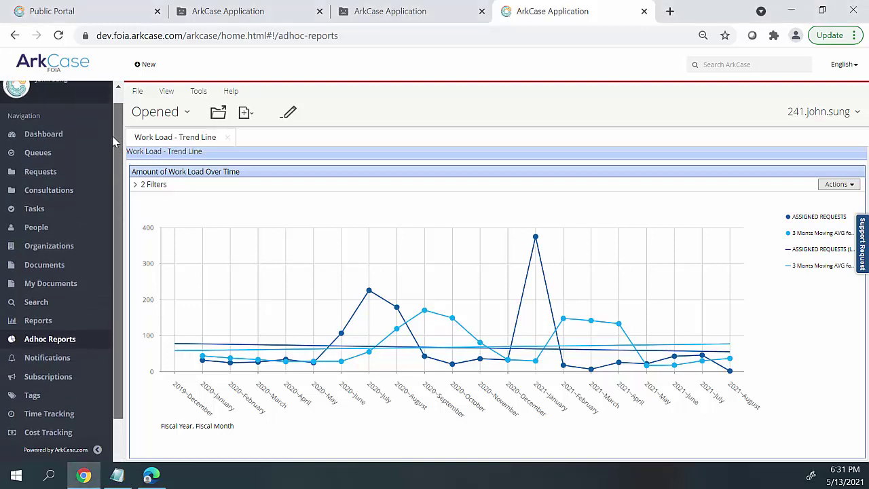